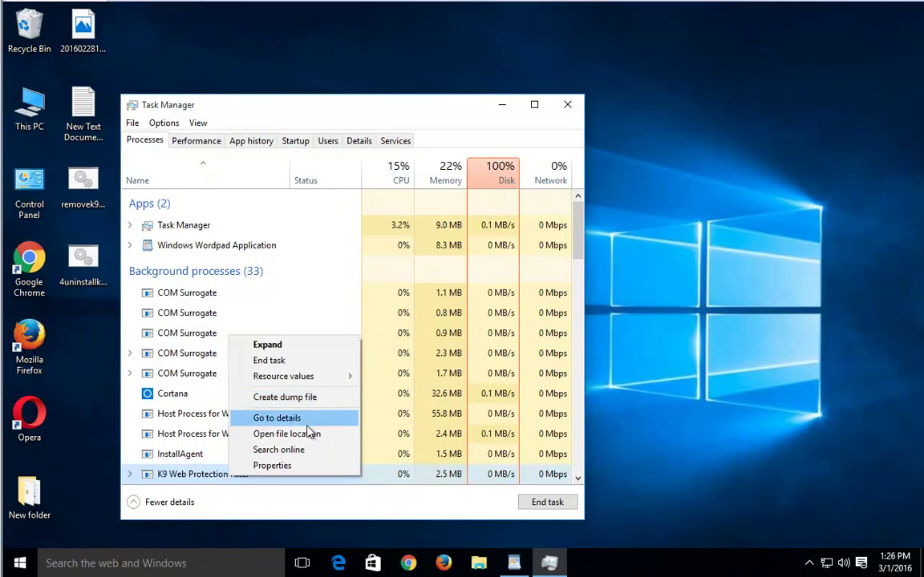
Step: Open the K9 Web Protection Filter's file location and select its full folder path
click(321, 434)
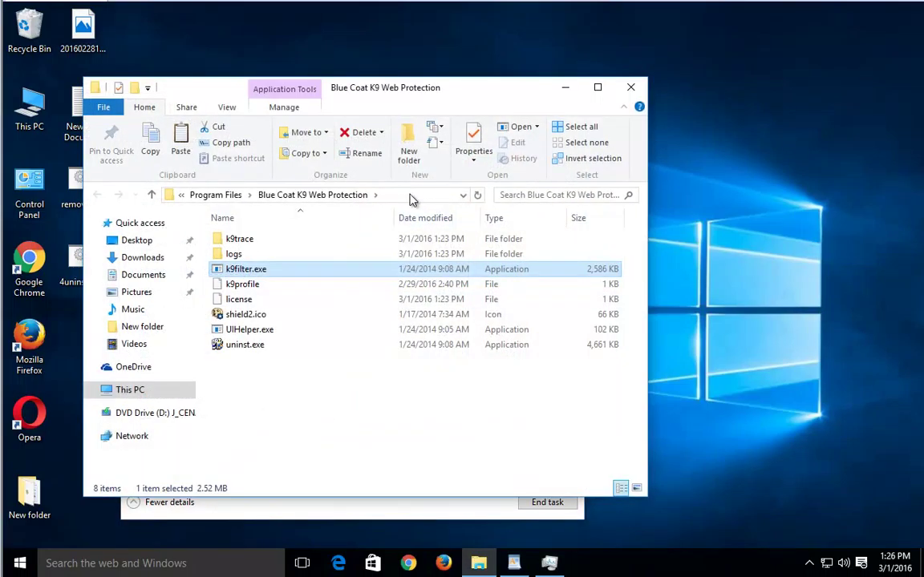
click(373, 198)
drag(379, 198, 116, 202)
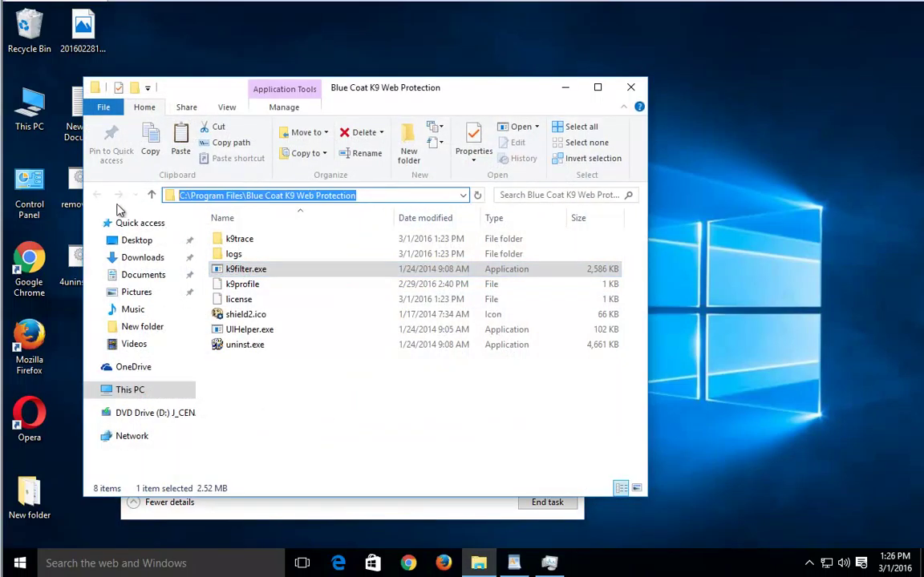
click(283, 382)
click(568, 94)
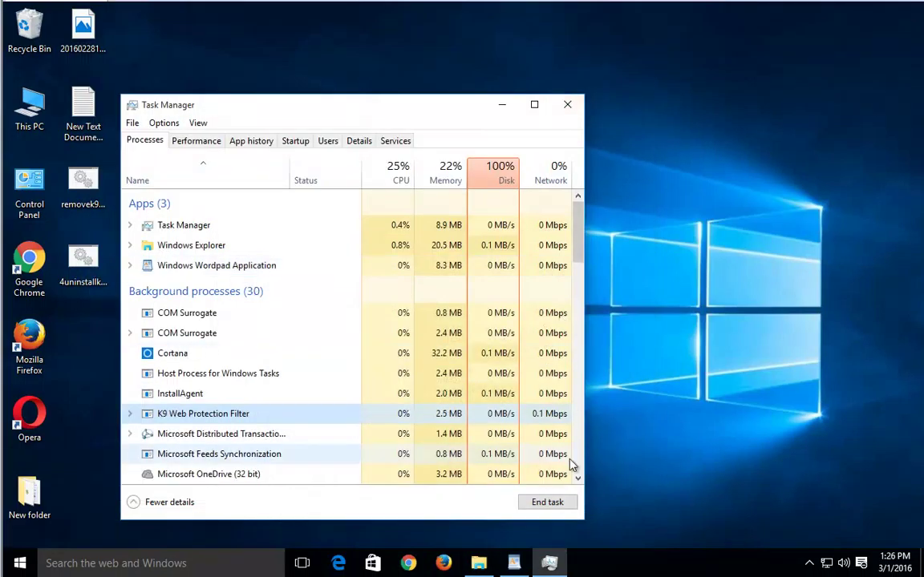
Step: End the K9 Web Protection Filter process and close Task Manager
click(548, 503)
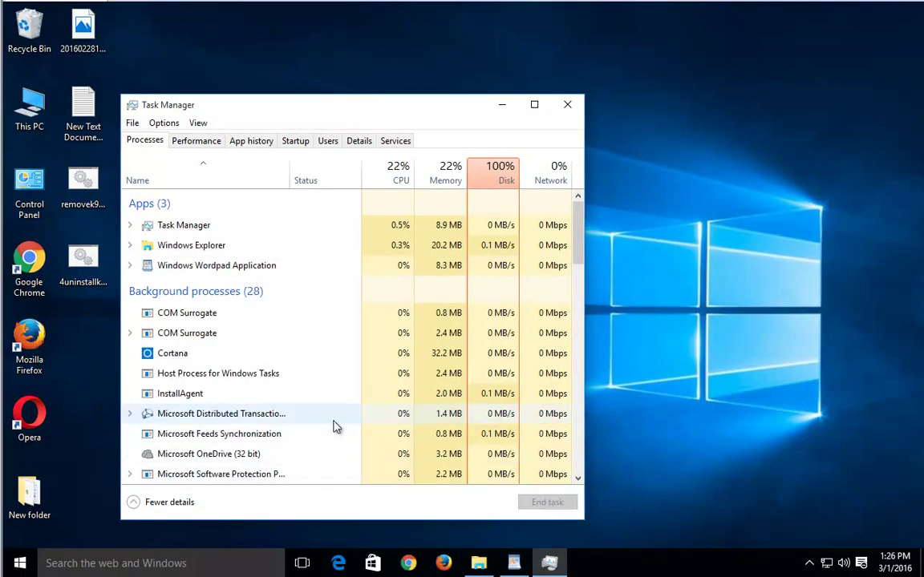
click(280, 450)
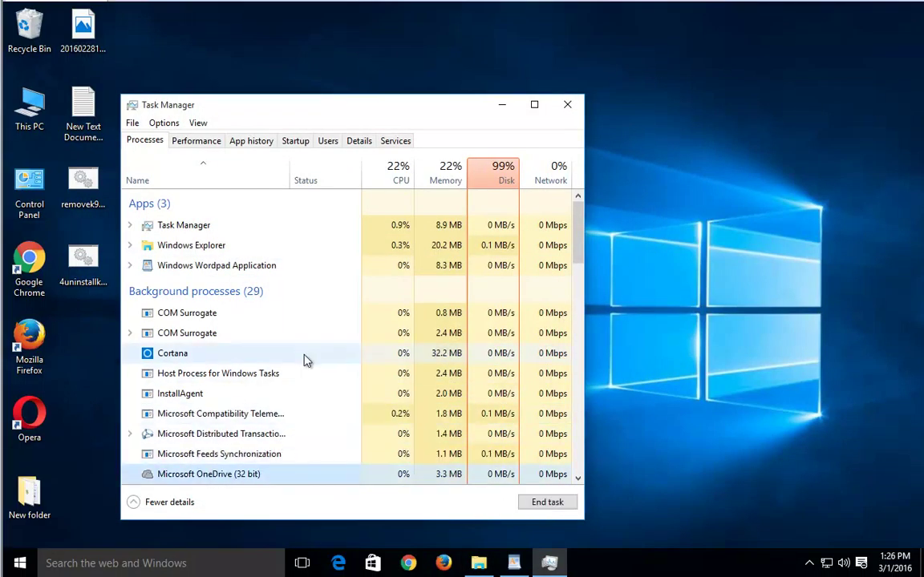
click(567, 104)
Step: Refresh the desktop, then bring up the Uninstall Guide document and close it
right_click(502, 144)
click(516, 186)
click(513, 562)
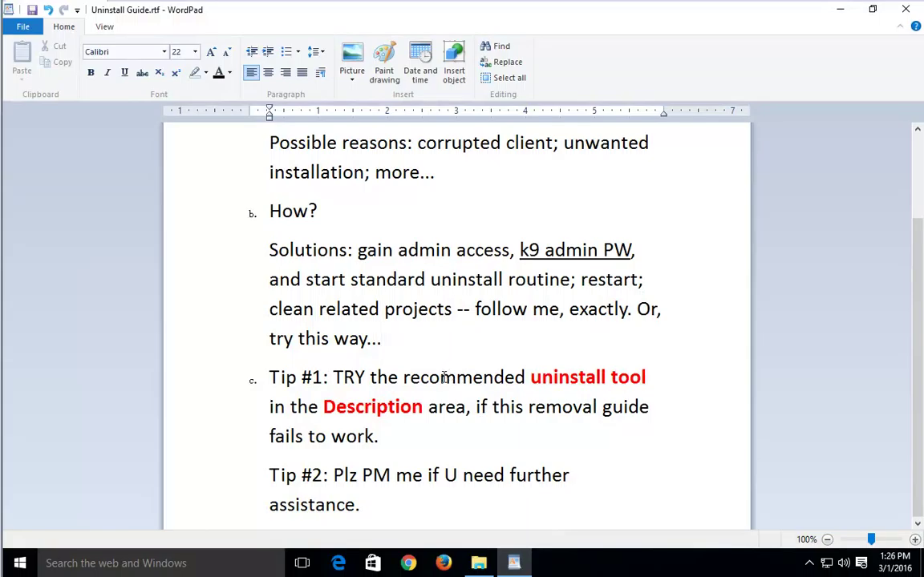
click(915, 12)
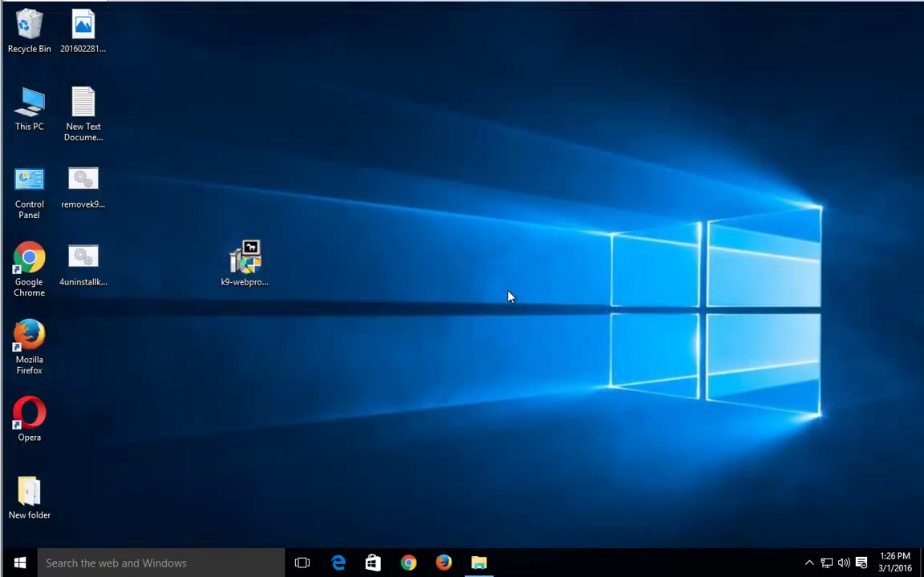
Step: In the Blue Coat K9 Web Protection folder, inspect the properties of uninst.exe
click(479, 563)
click(253, 349)
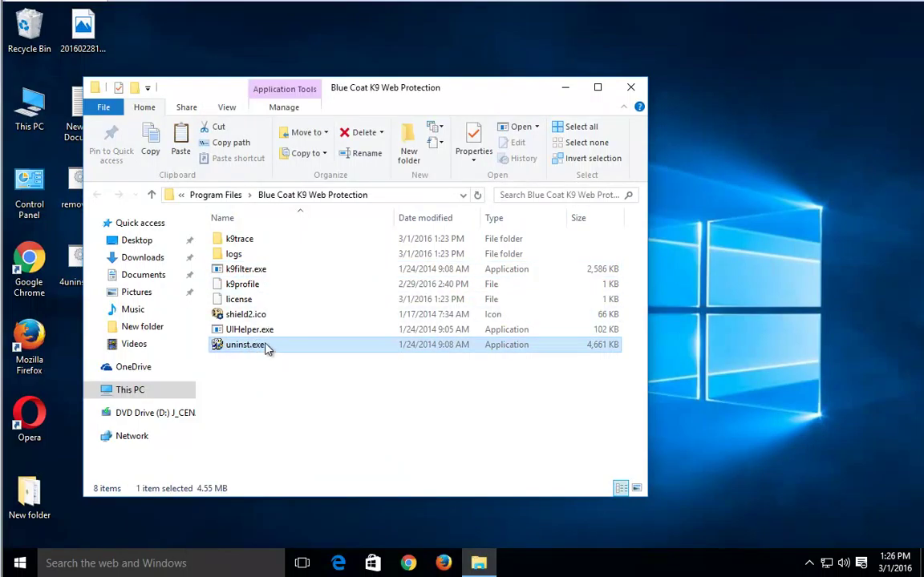
right_click(274, 357)
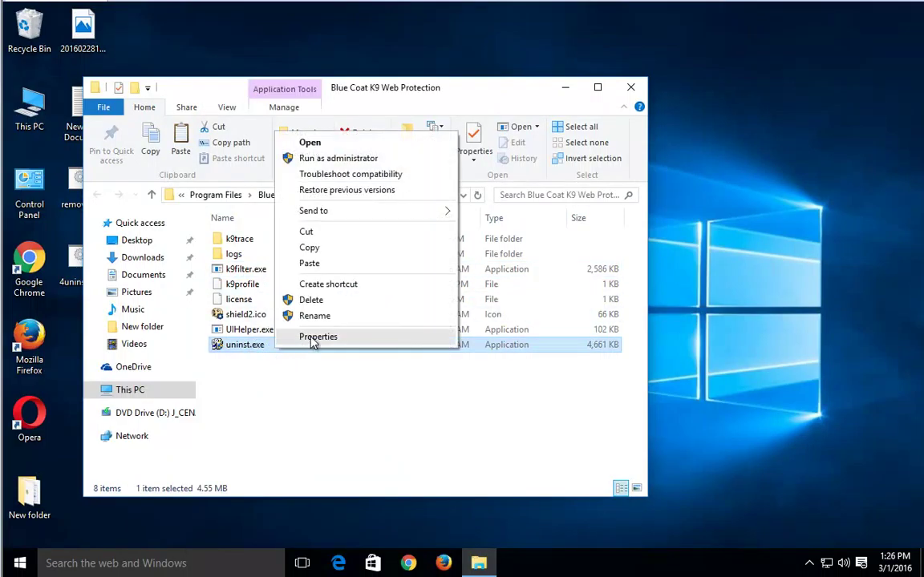
click(315, 337)
click(458, 291)
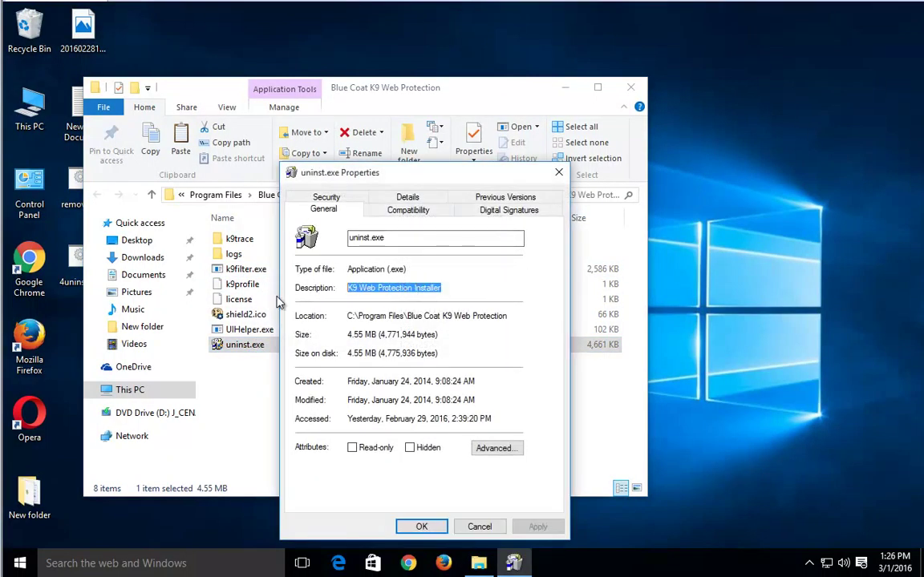
click(479, 527)
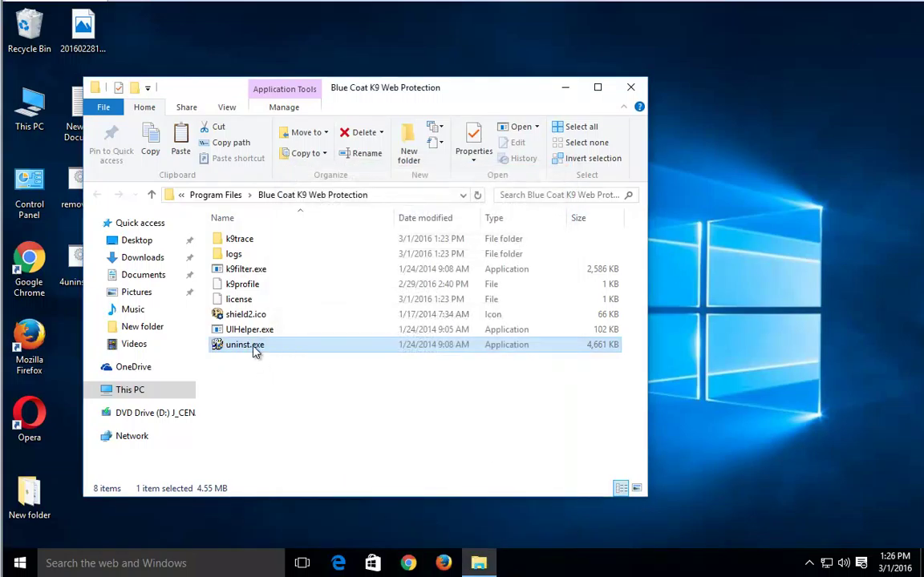
Step: Run uninst.exe as administrator and confirm completely removing K9 Web Protection
right_click(257, 344)
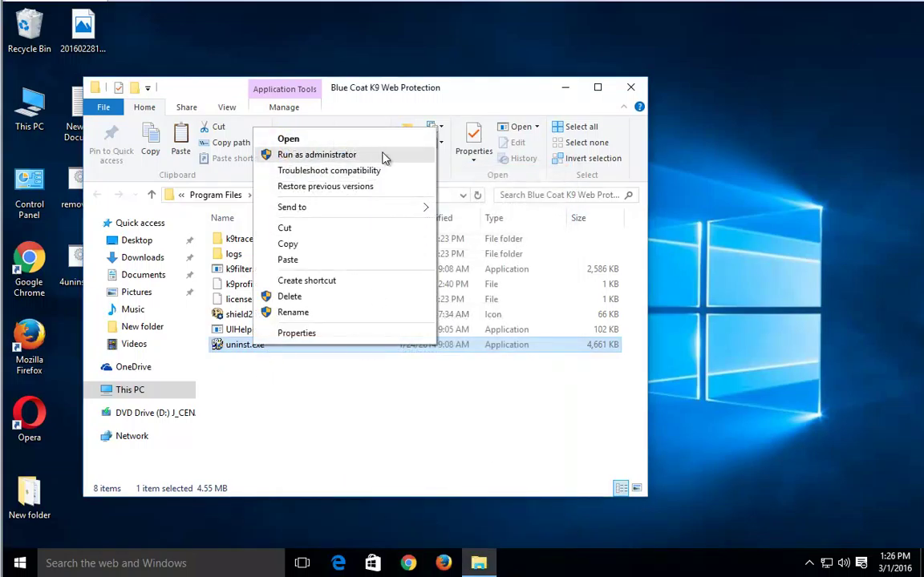
click(384, 155)
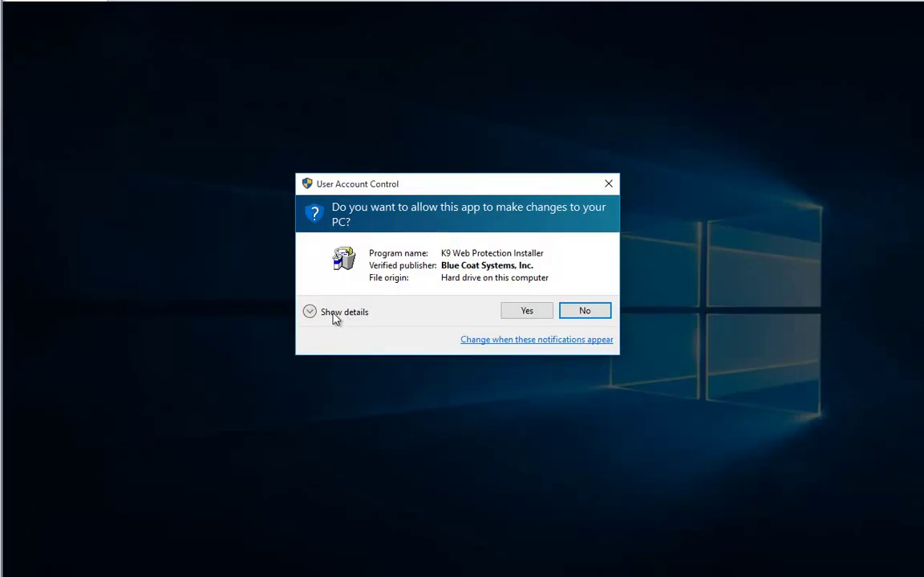
click(336, 314)
click(527, 347)
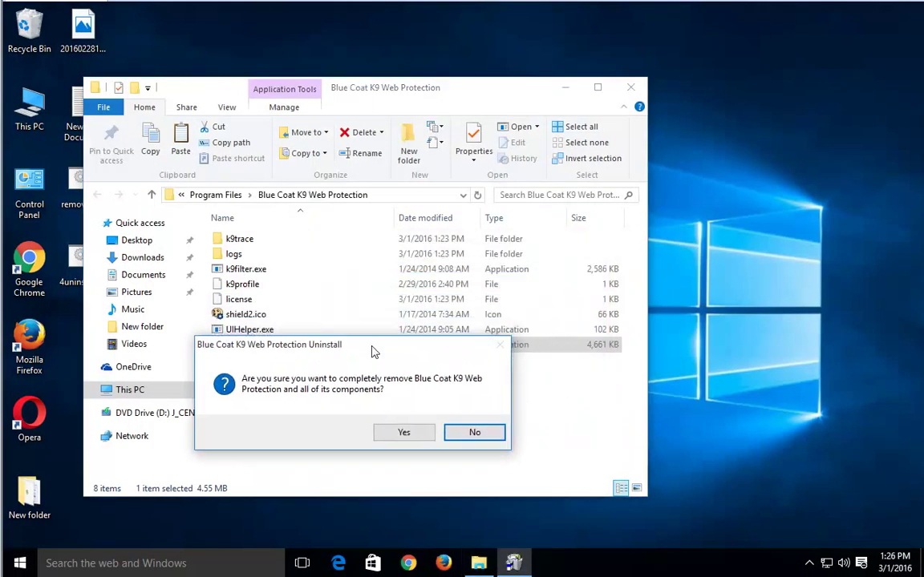
click(393, 463)
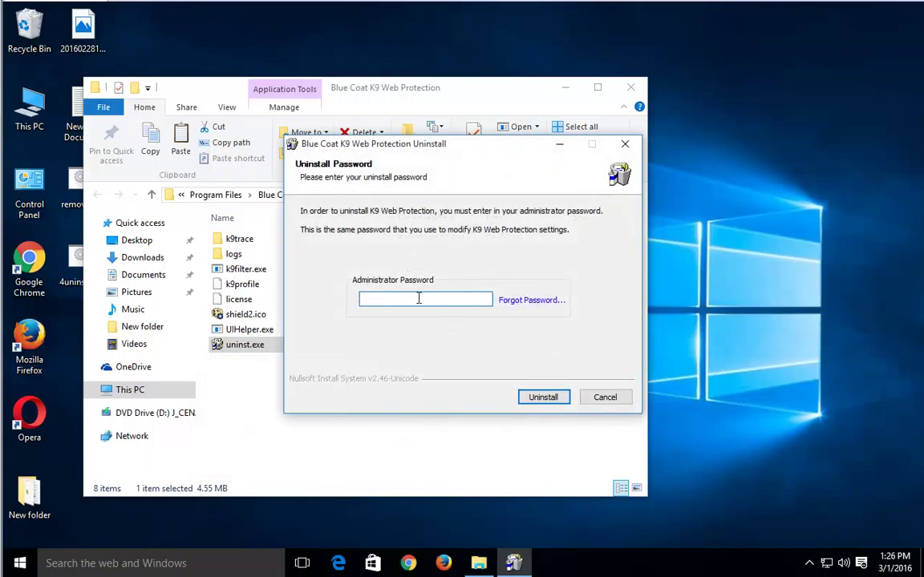
Step: Submit the administrator password; after the invalid-password error, cancel and close the folder
text(••••••)
click(536, 401)
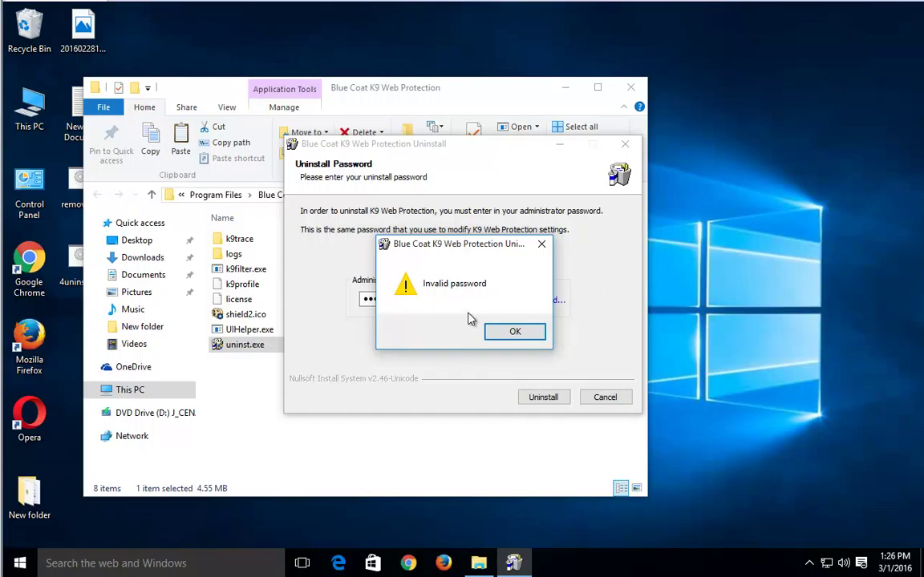
click(515, 332)
click(616, 400)
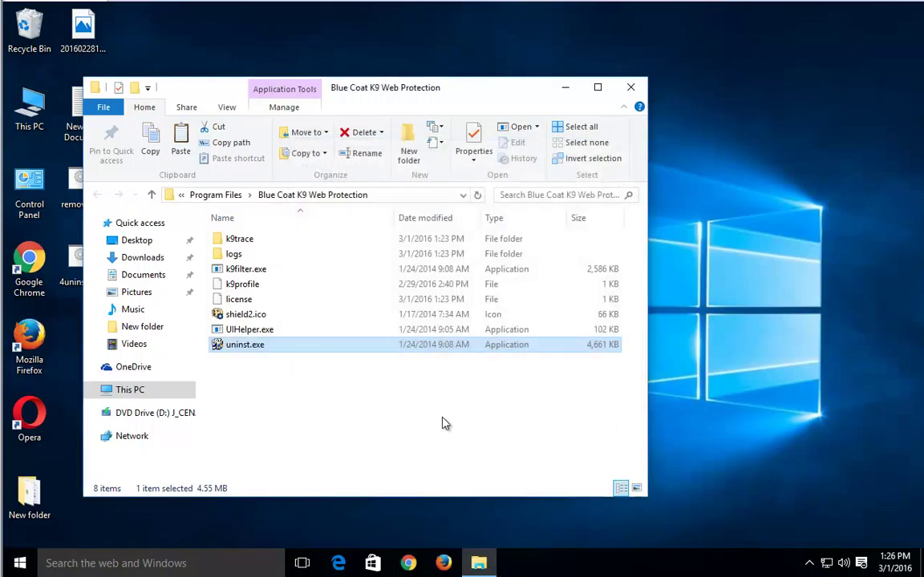
click(630, 87)
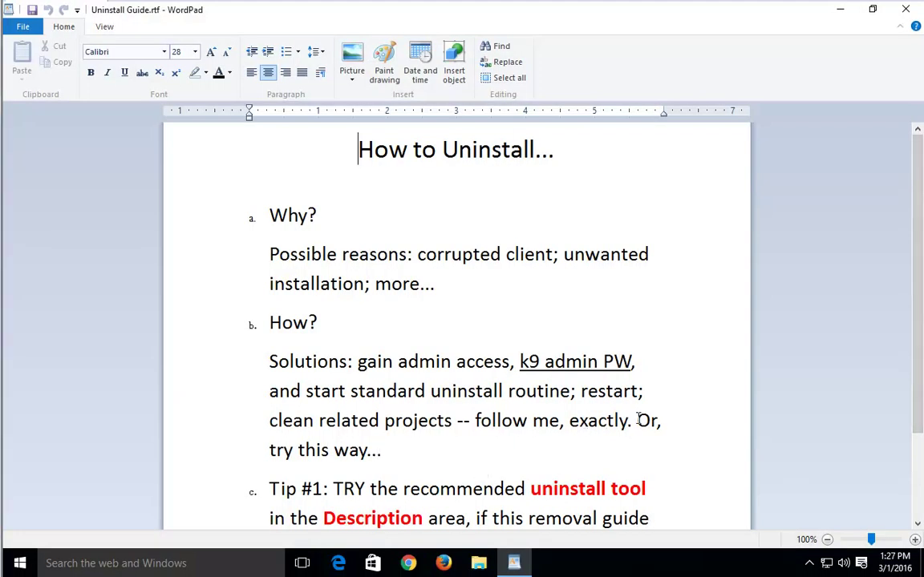
Step: Minimize the uninstall guide and open Windows Settings from the Start menu
drag(637, 420, 639, 444)
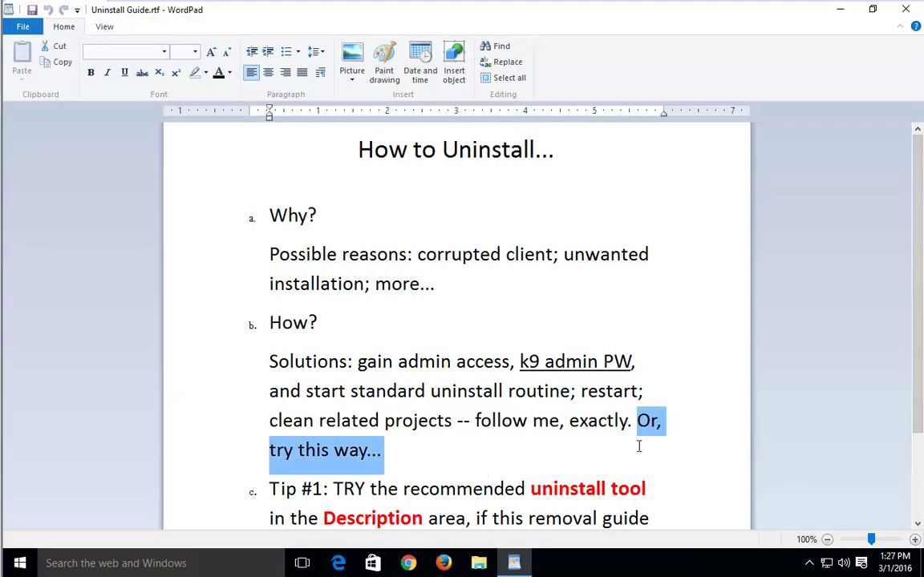
click(839, 10)
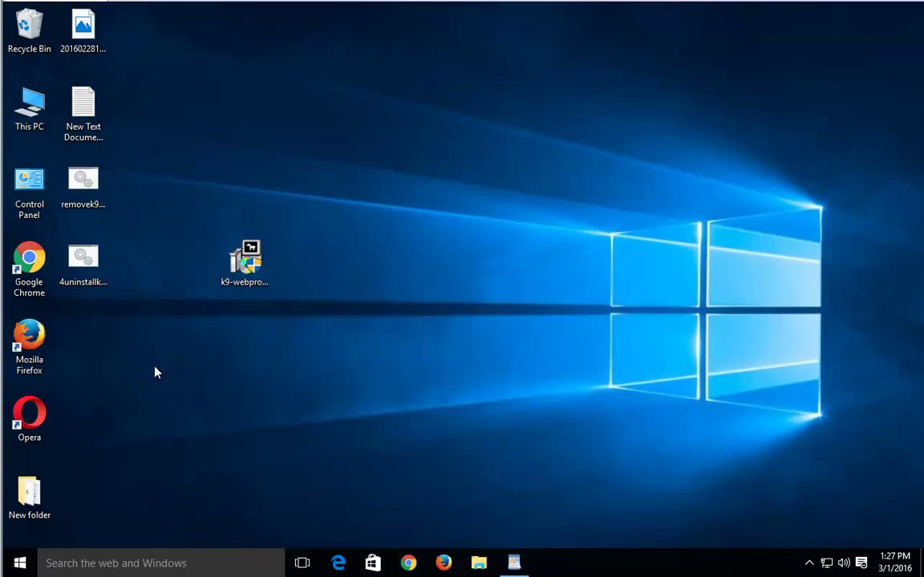
click(19, 561)
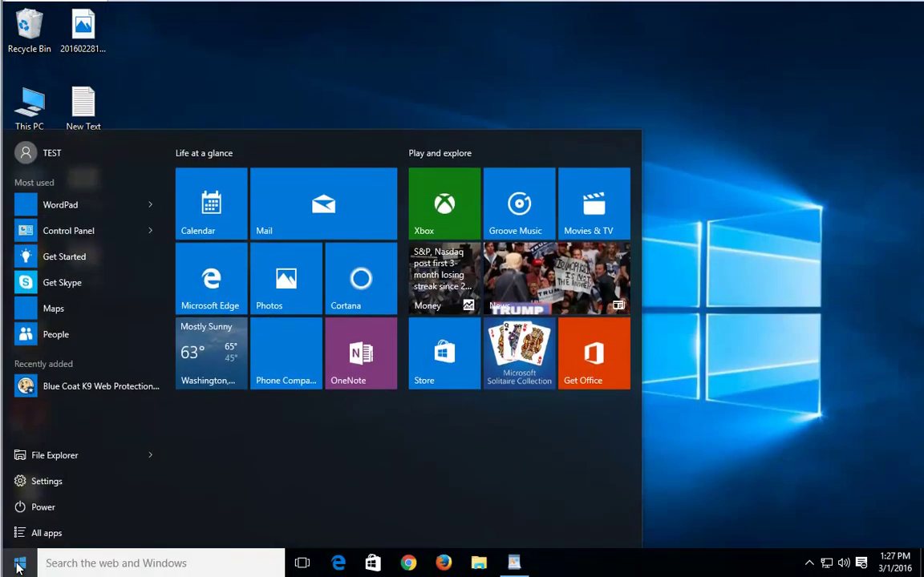
click(56, 482)
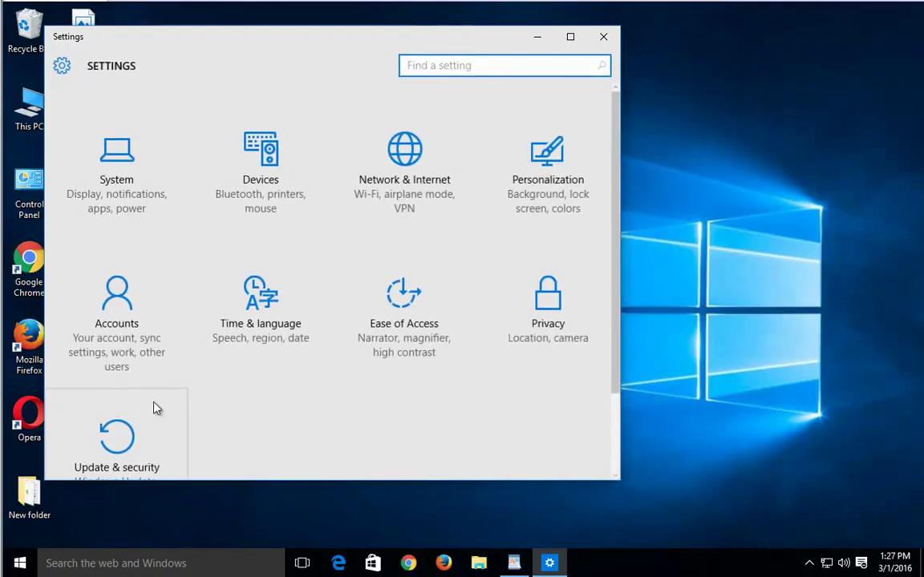
Step: Under Update & security > Recovery, choose Restart now for Advanced startup
click(573, 36)
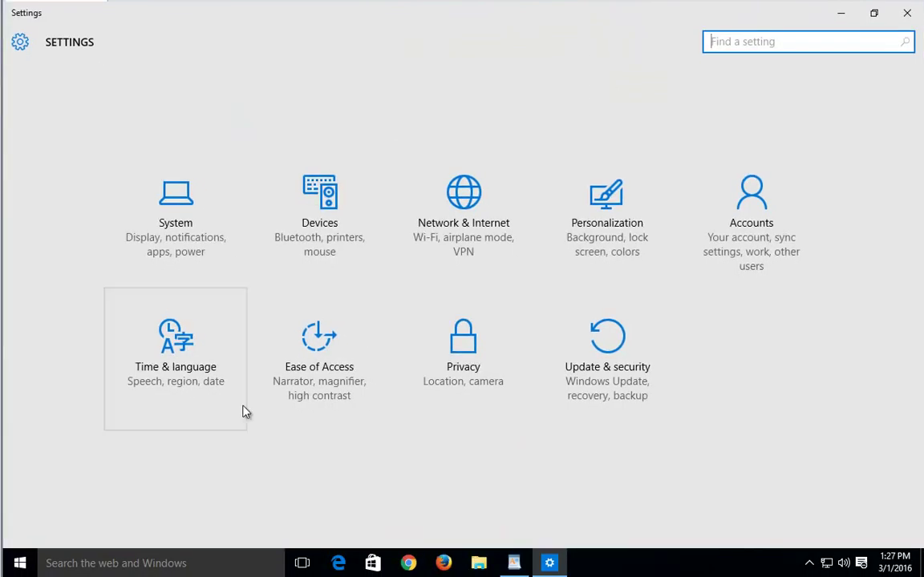
click(634, 355)
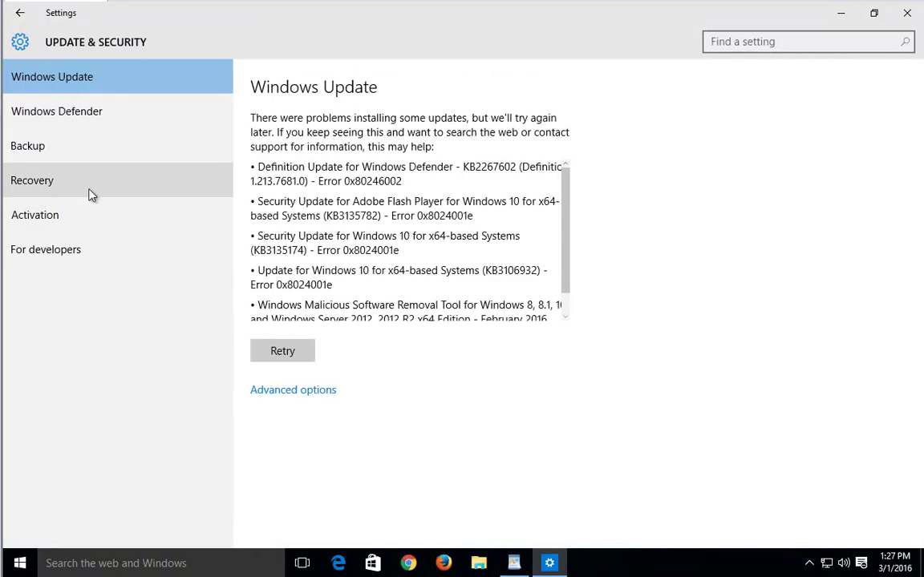
click(45, 191)
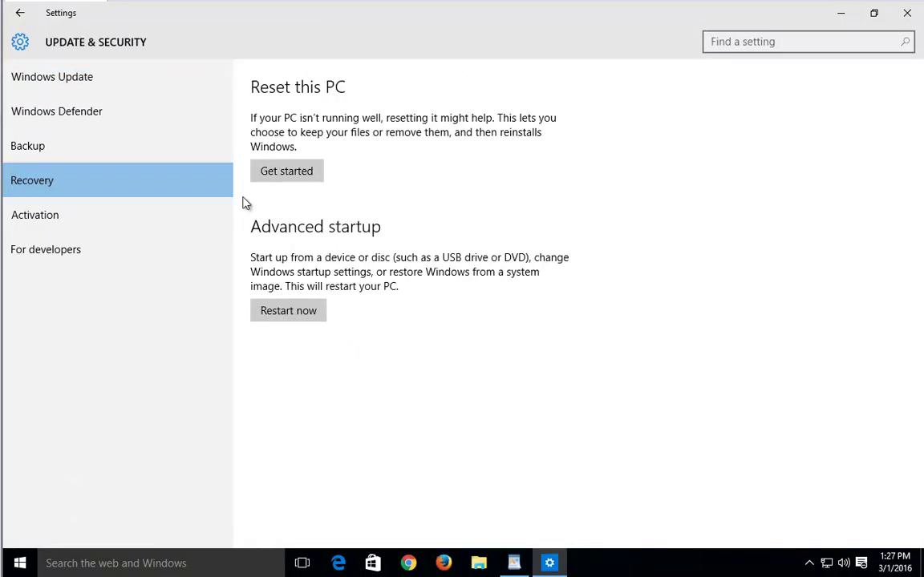
click(284, 319)
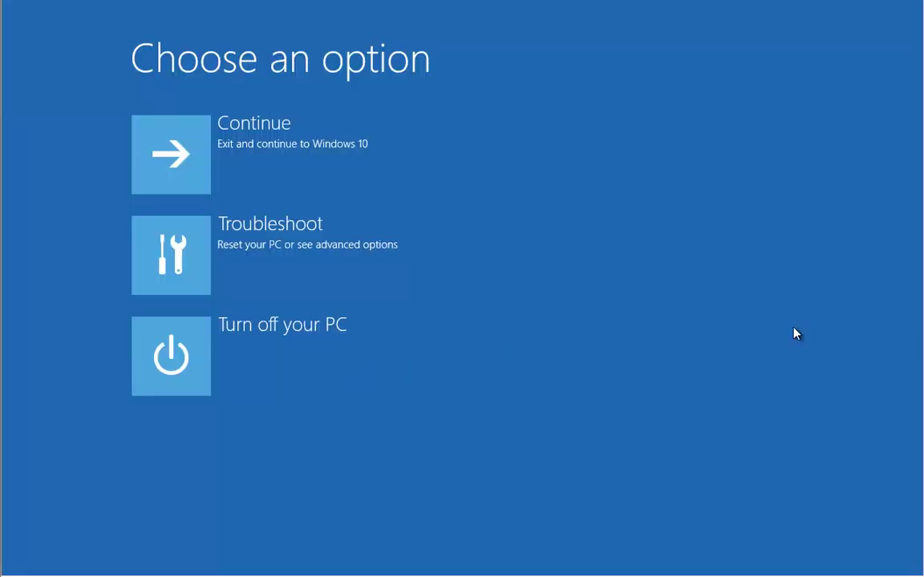
Step: Go through Troubleshoot > Advanced options > Startup Settings, restart, and choose 4 for Safe Mode
click(271, 253)
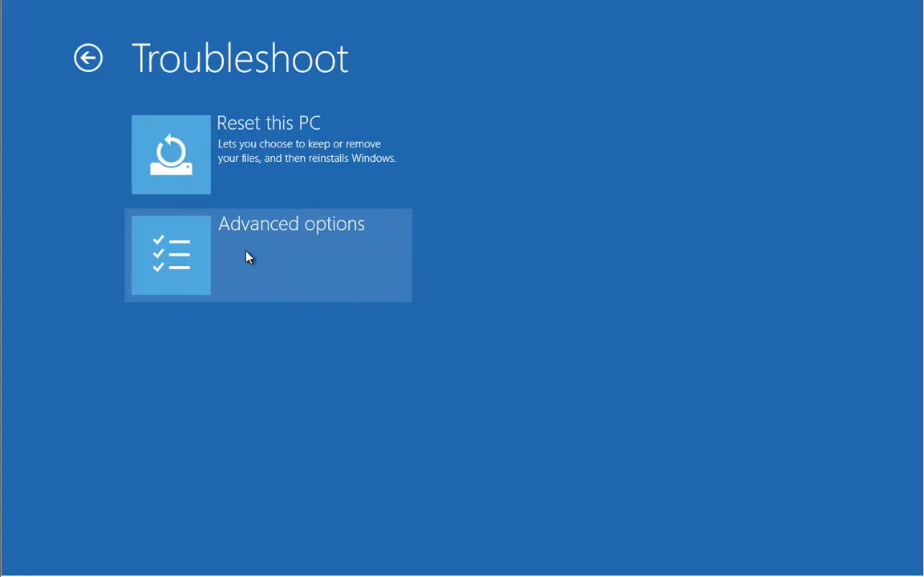
click(248, 257)
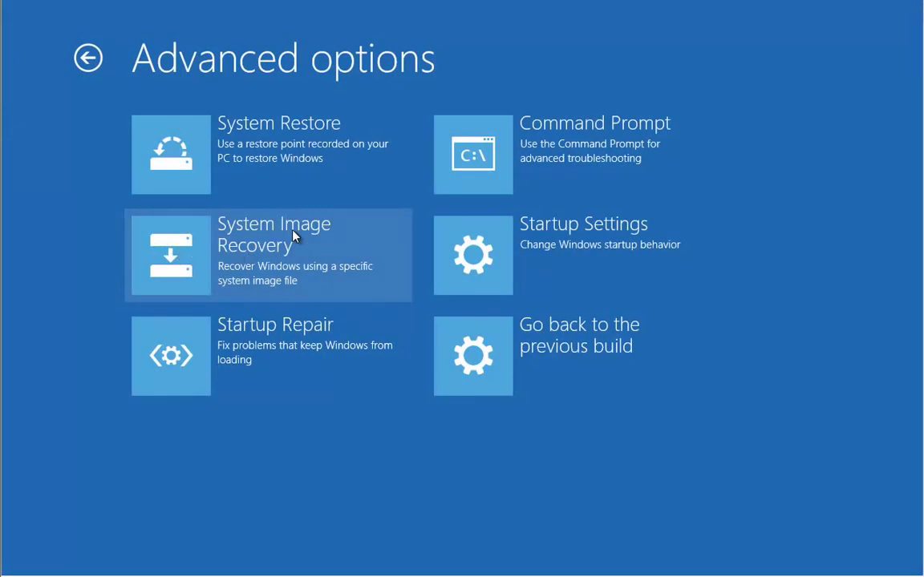
click(536, 266)
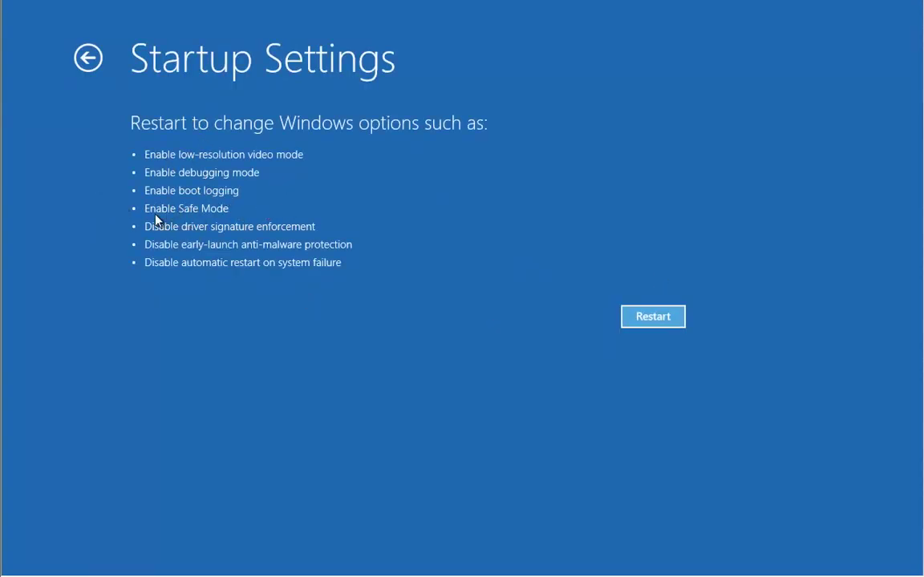
click(658, 319)
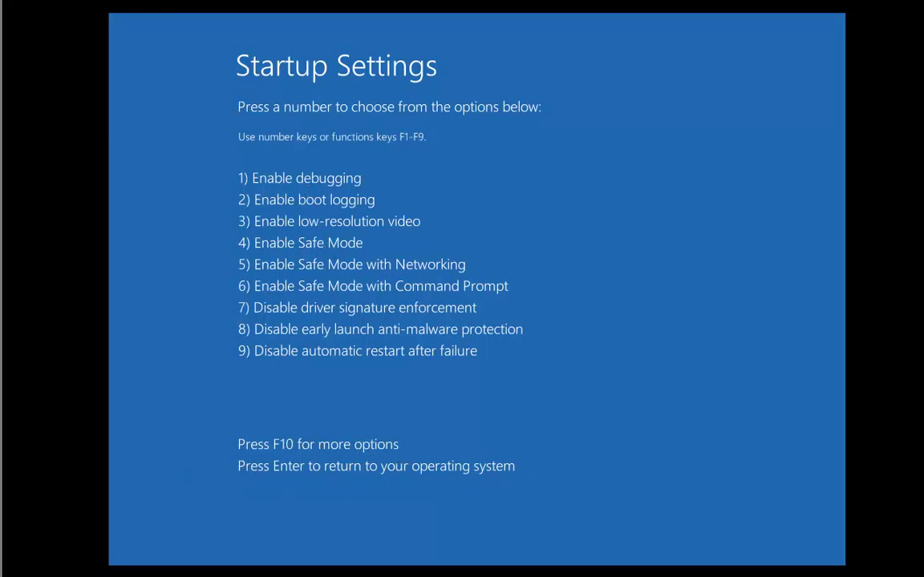
key(4)
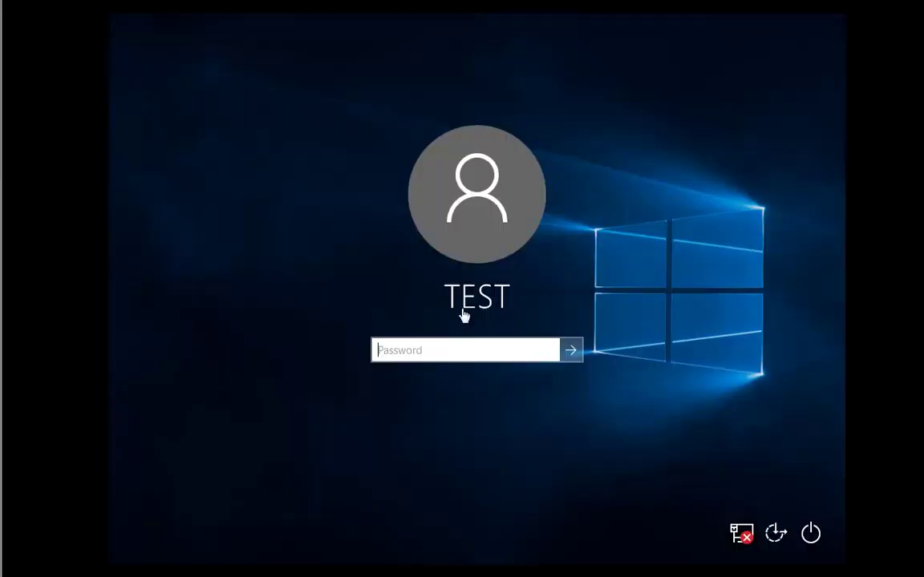
Step: Sign in and open New Text Document (2).txt in a maximized Notepad window
text(1)
key(Return)
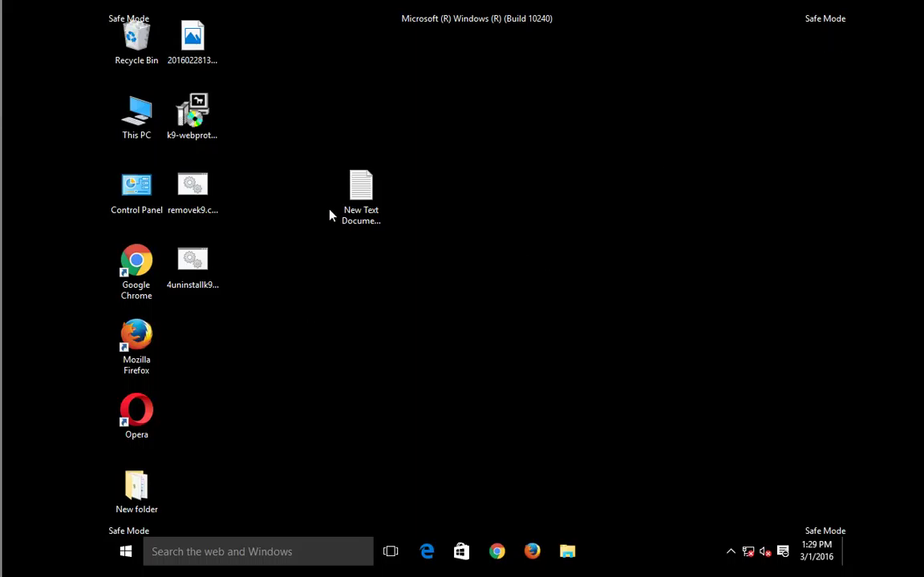
click(359, 196)
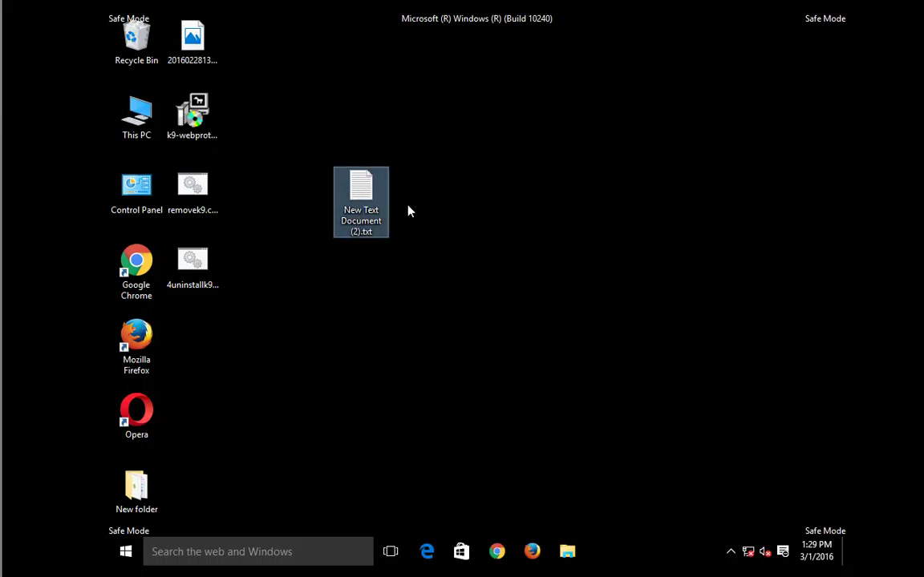
double_click(357, 191)
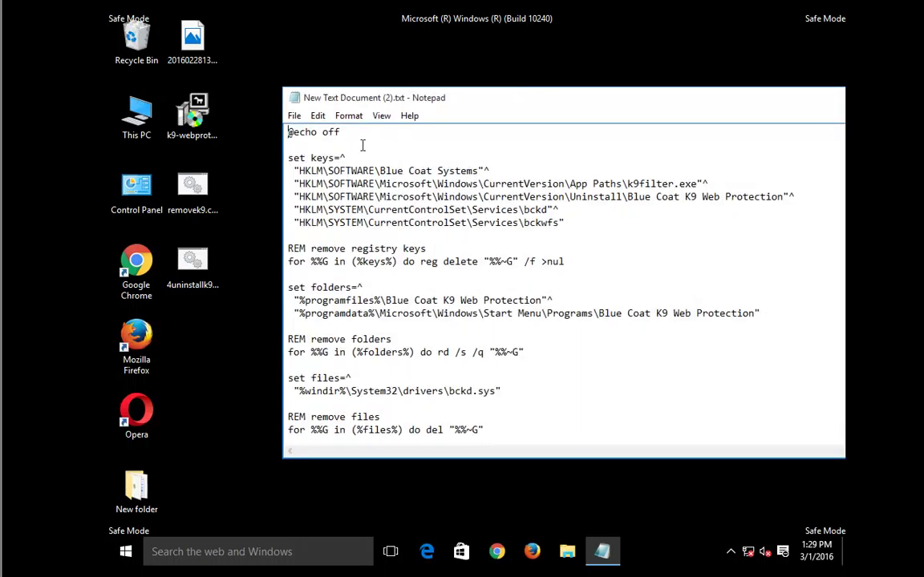
double_click(541, 100)
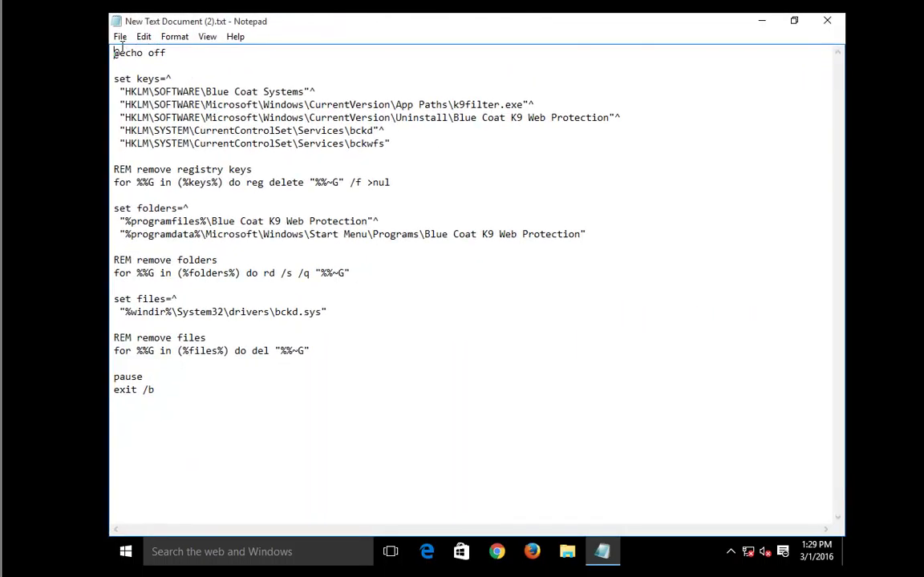
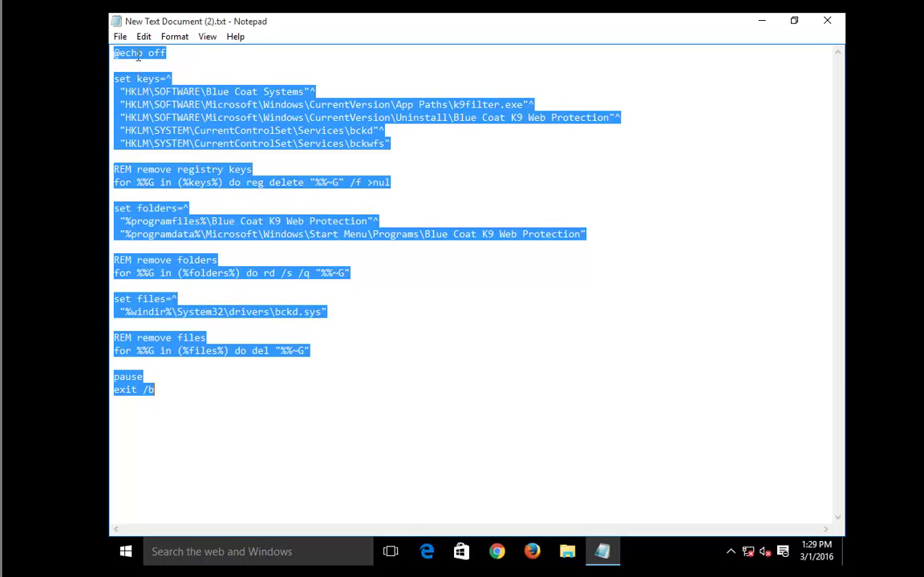
Step: Use Save As to name the script UNINSTALLK9PROTECTION.CMD and save it on the Desktop
click(120, 37)
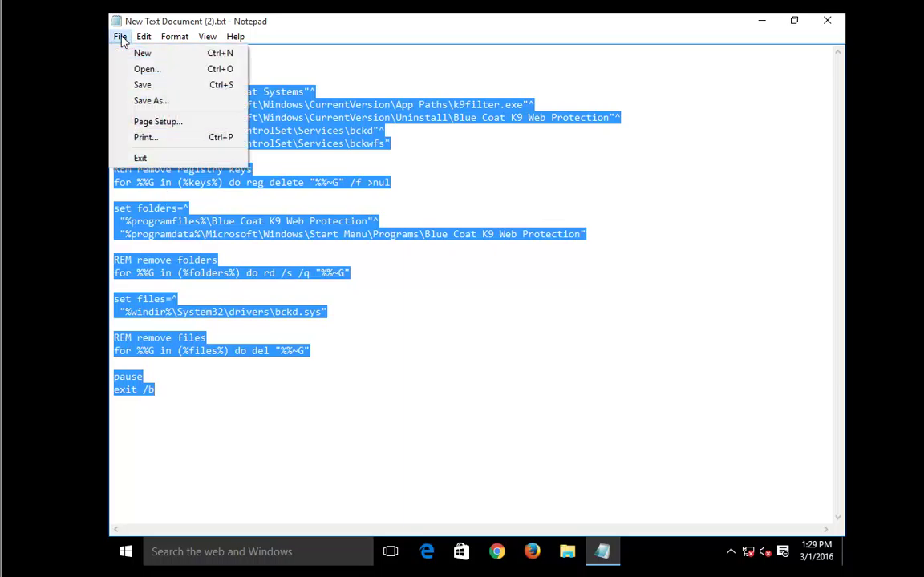
click(152, 101)
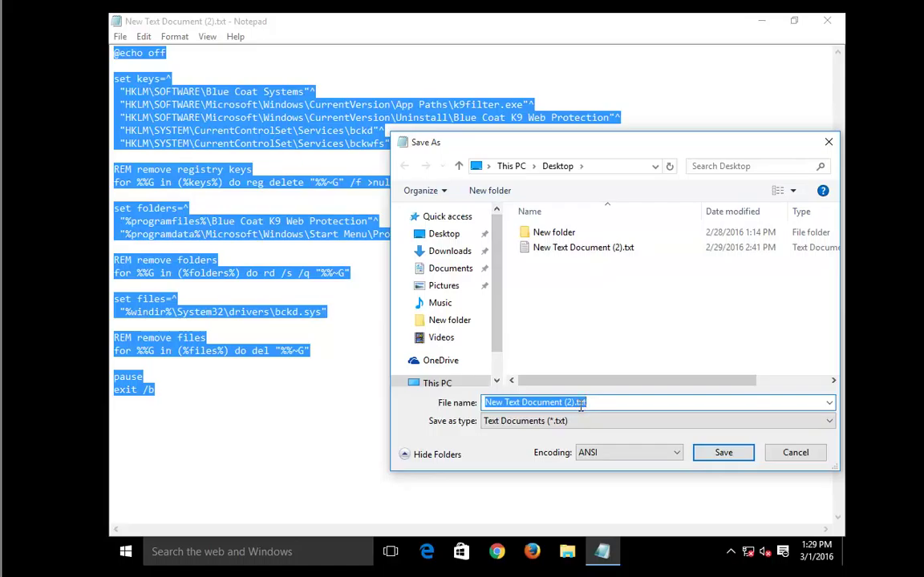
text(u)
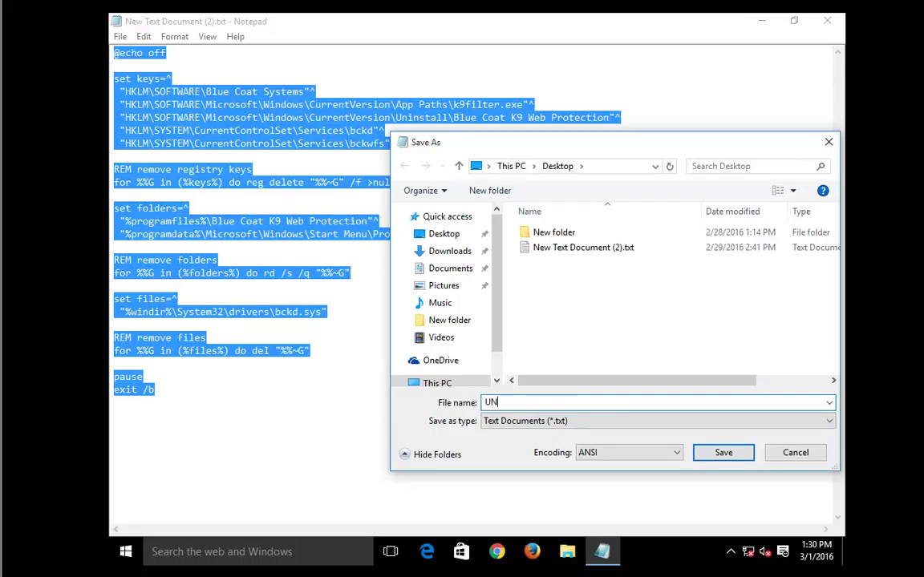
text(LLK9PROTECTION.CMD)
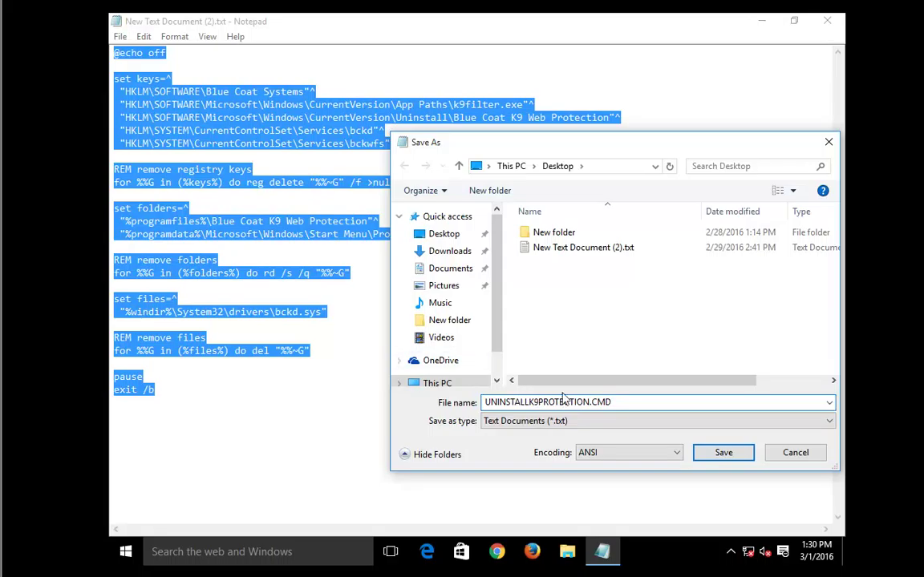
drag(618, 403, 598, 402)
click(722, 453)
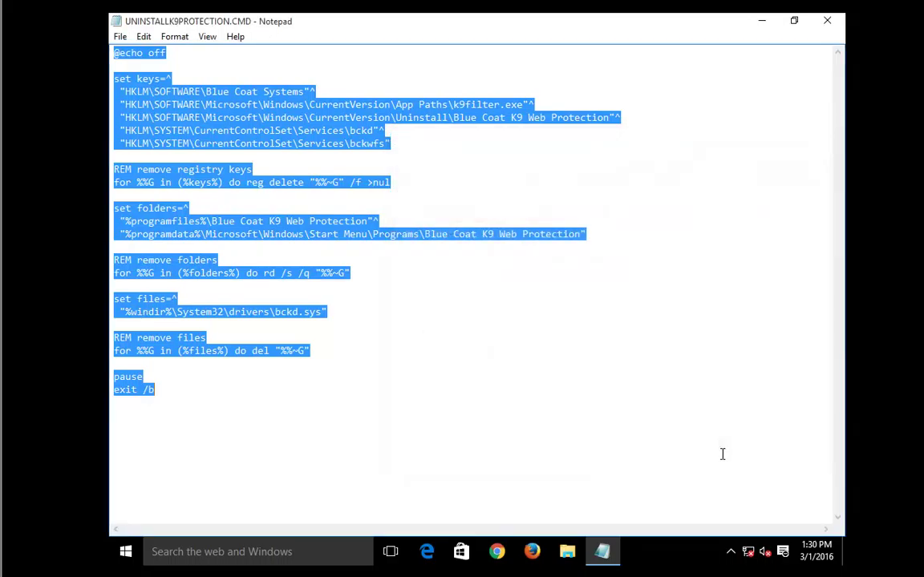
Step: Close Notepad and check the Properties of UNINSTALLK9PROTECTION.CMD on the Desktop
click(826, 21)
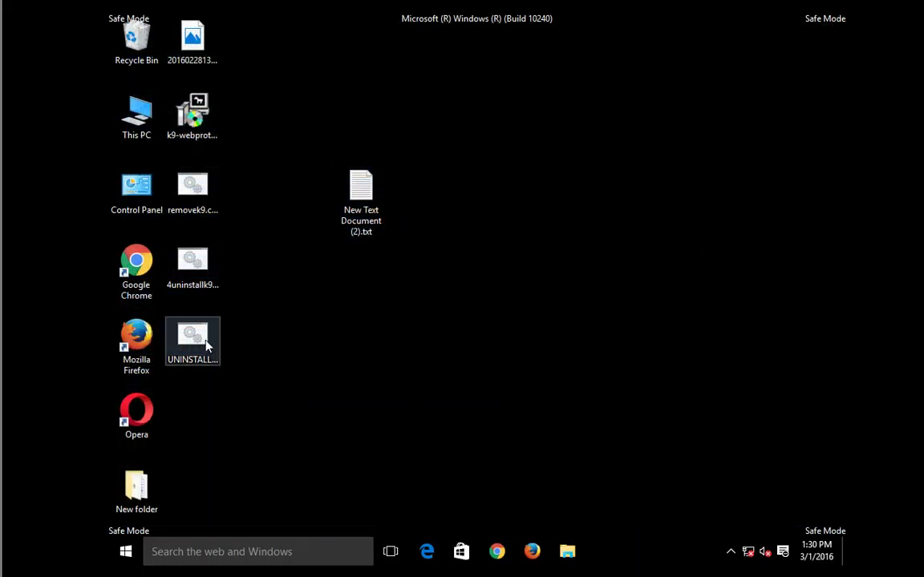
click(210, 353)
right_click(201, 353)
click(245, 347)
drag(401, 277, 237, 281)
drag(423, 259, 213, 259)
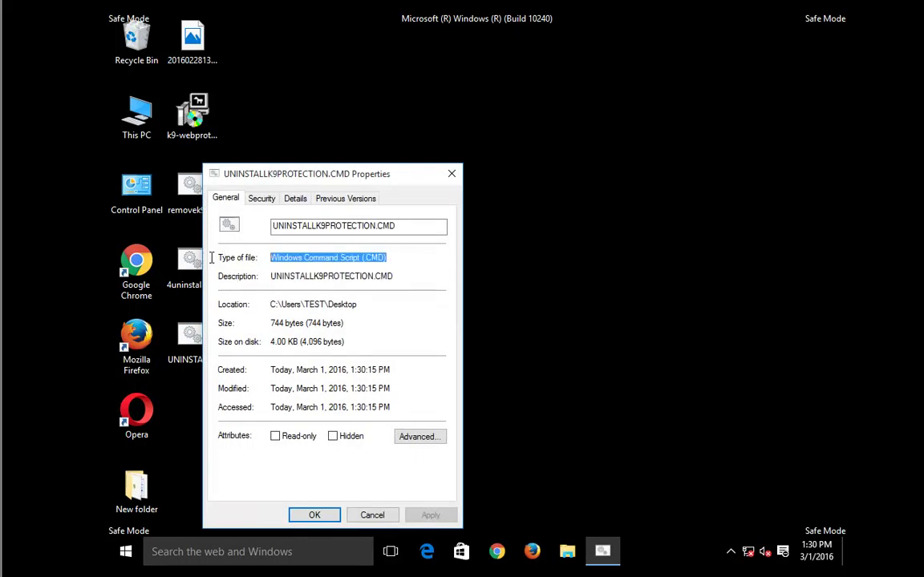
click(452, 173)
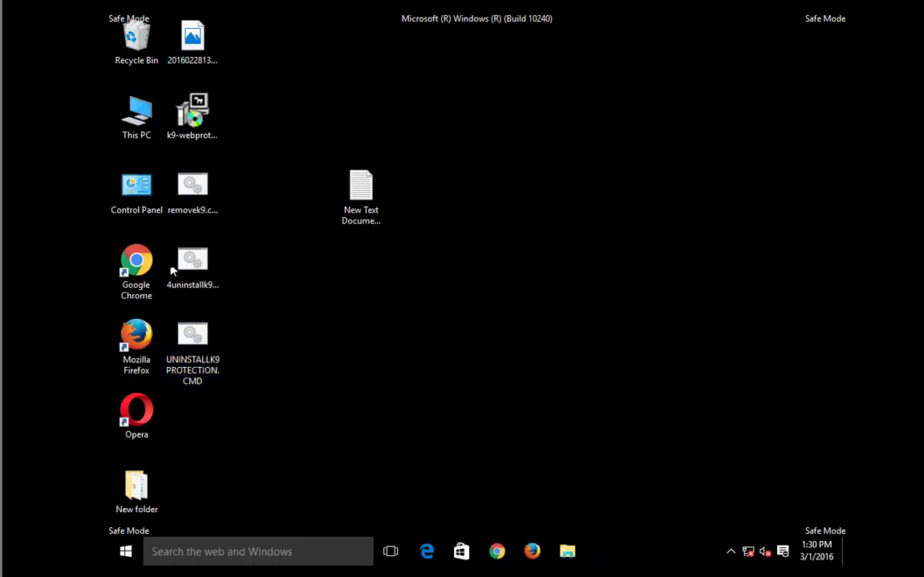
Step: Open Control Panel in Category view and list installed programs, locating Blue Coat K9 Web Protection
double_click(131, 193)
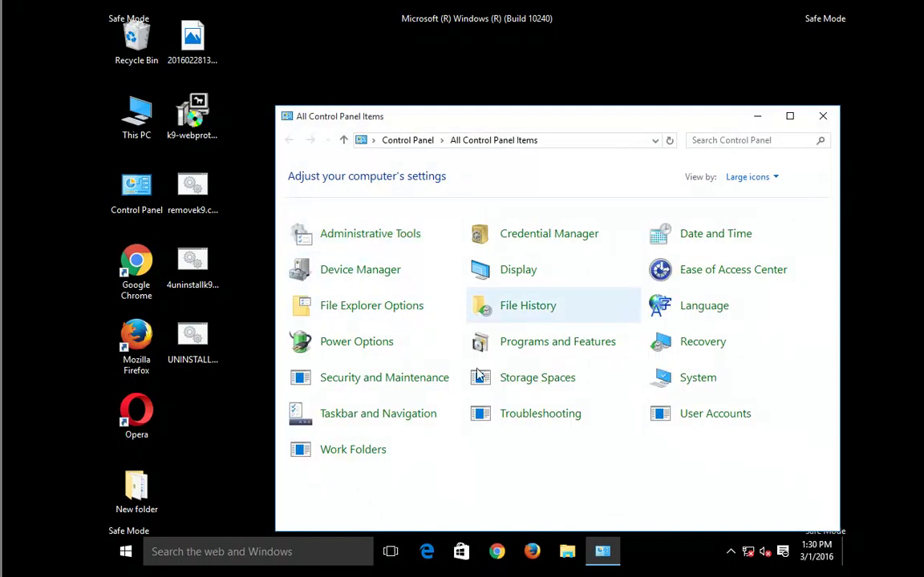
click(405, 141)
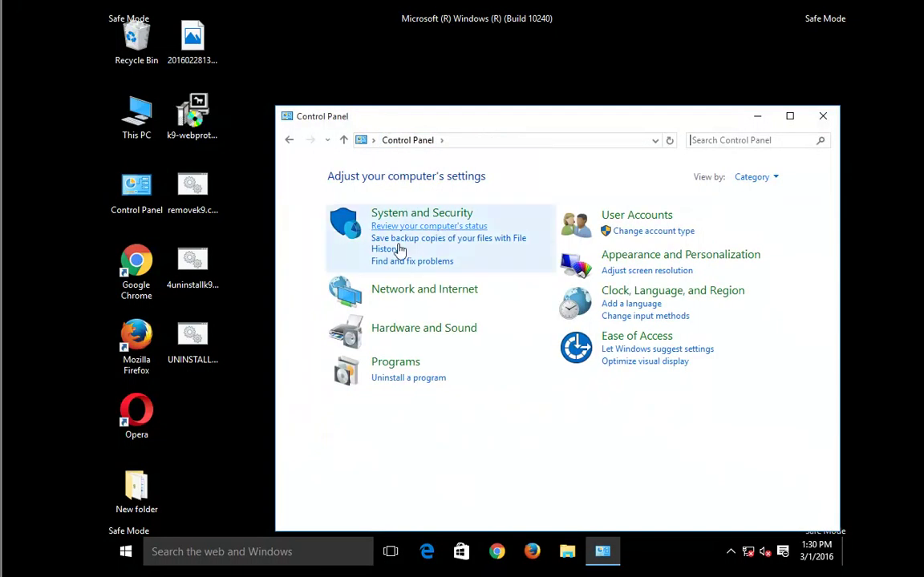
click(392, 378)
click(626, 271)
drag(585, 118, 790, 37)
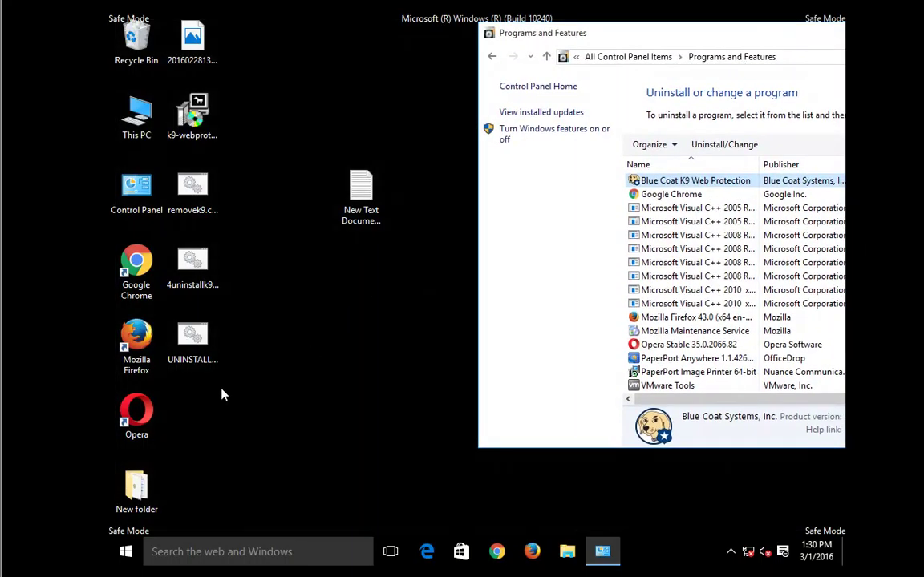
click(198, 340)
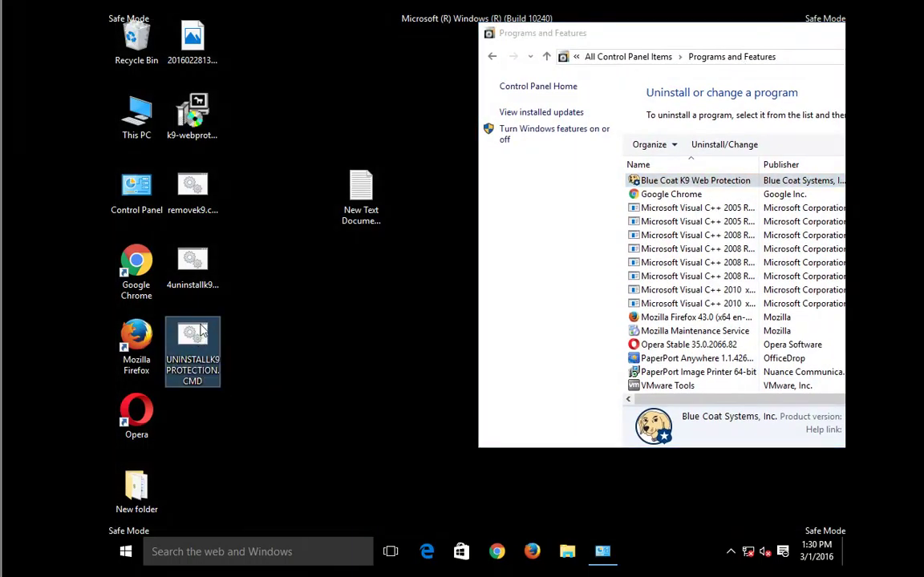
Step: Run UNINSTALLK9PROTECTION.CMD as administrator and place its command window beside the programs list
right_click(202, 325)
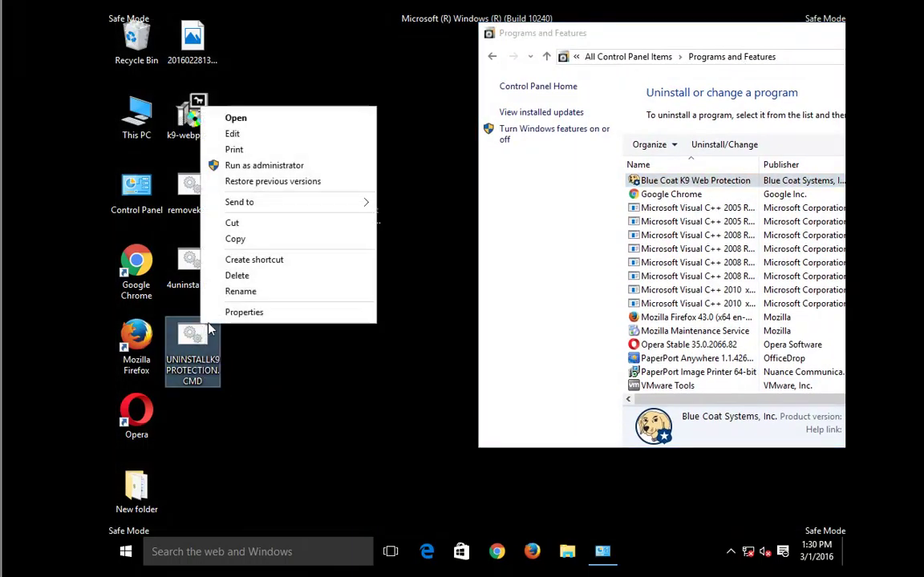
click(322, 170)
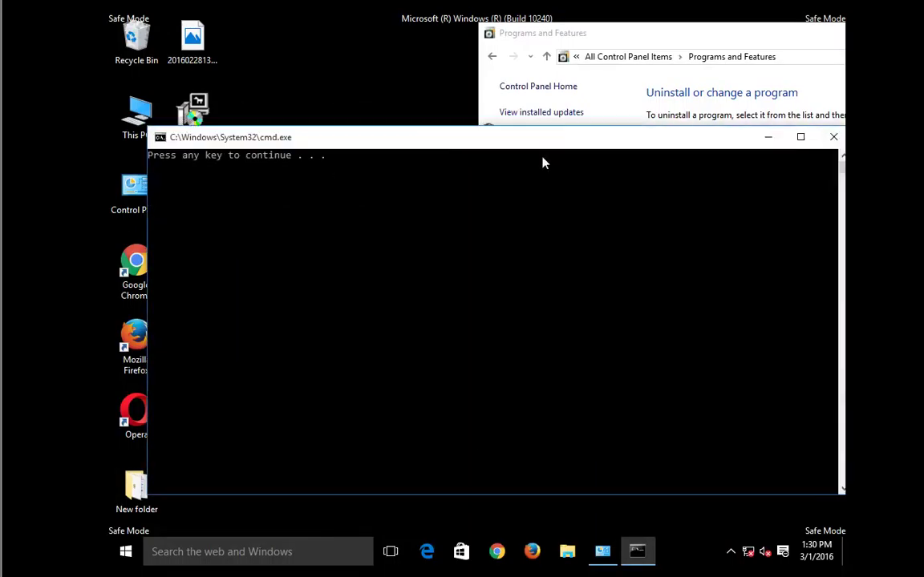
drag(512, 140, 428, 174)
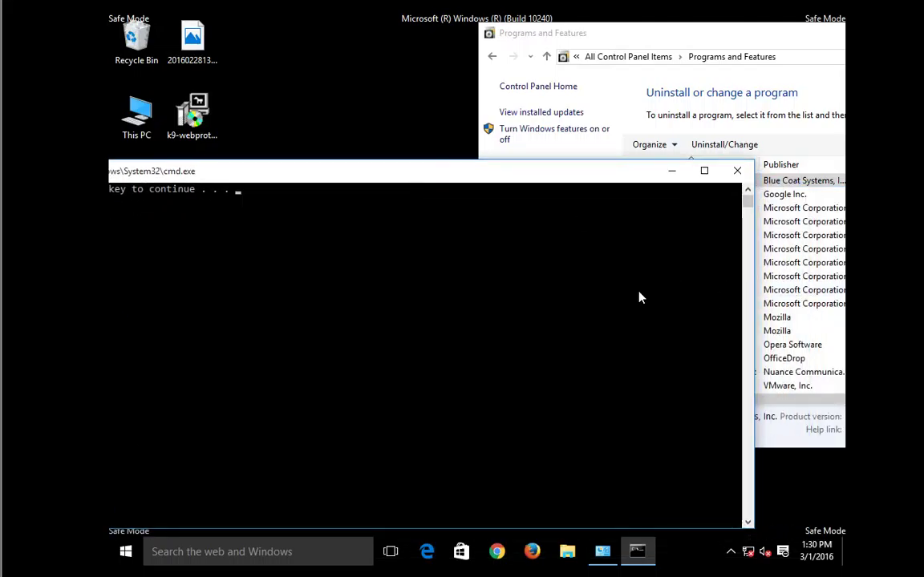
drag(754, 289, 447, 299)
drag(271, 173, 659, 207)
drag(595, 28, 233, 24)
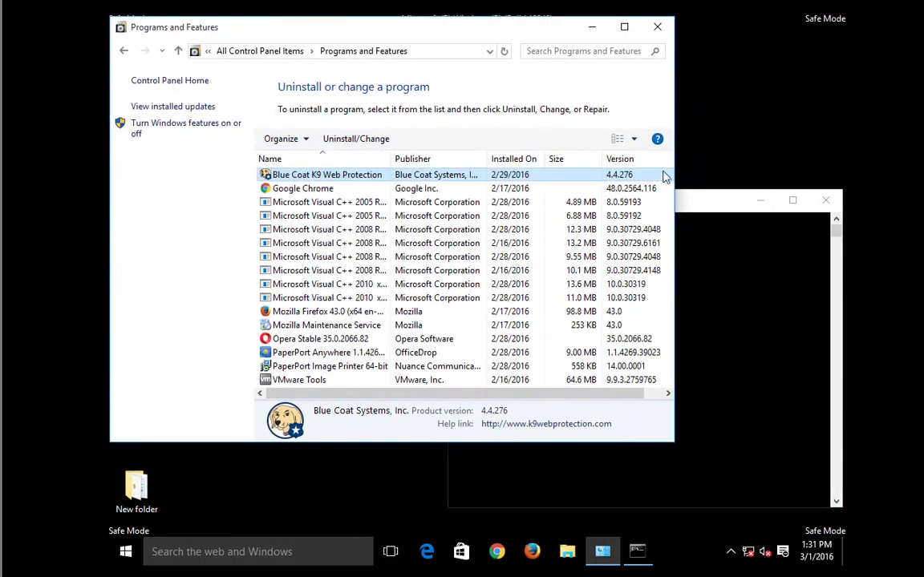
drag(714, 206, 523, 200)
Step: Clear the marked output in the command window and let the script finish and close
drag(460, 226, 261, 225)
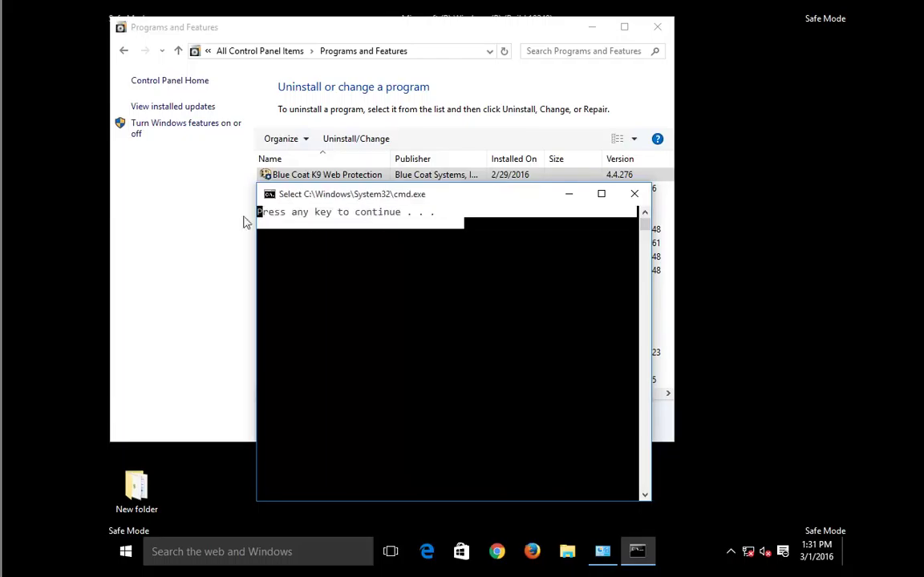
click(482, 227)
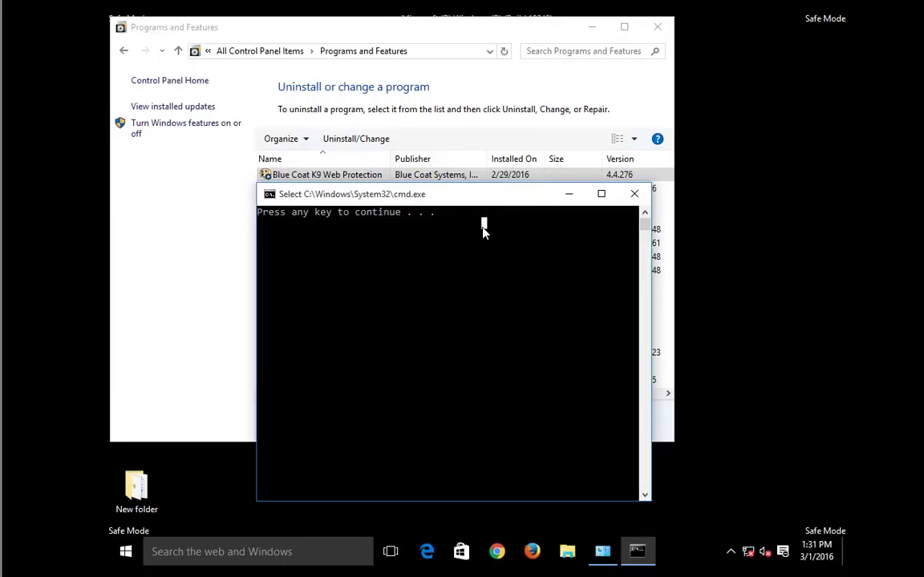
key(Escape)
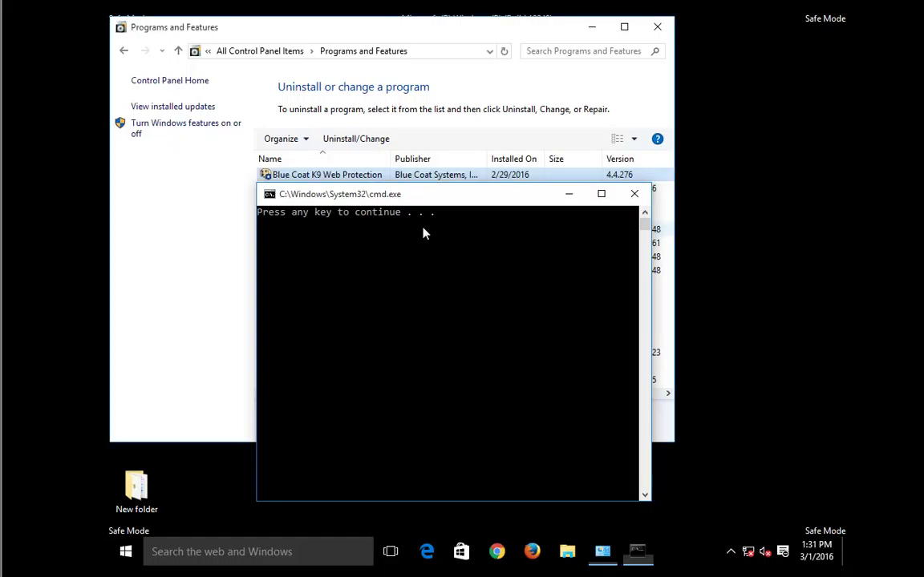
key(Return)
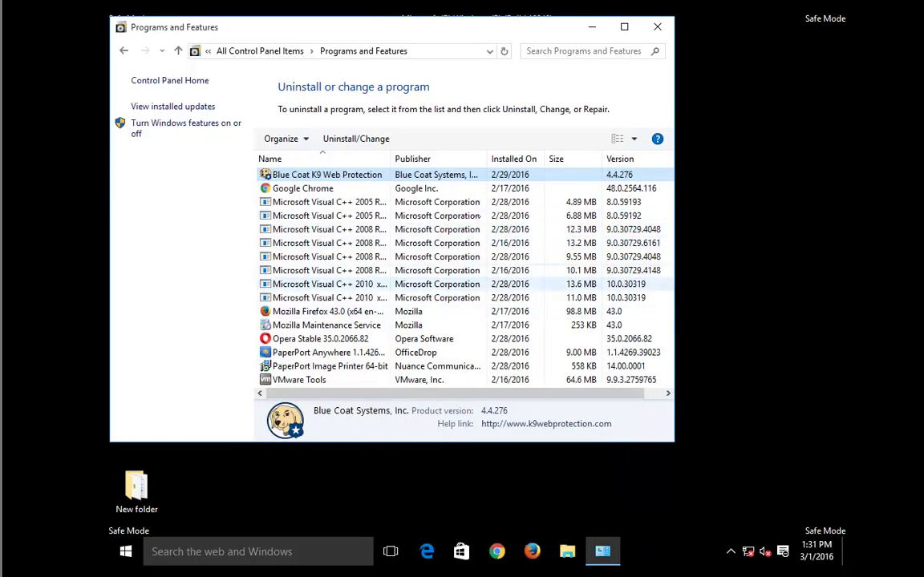
Step: Maximize and refresh Programs and Features to check that K9 Web Protection is gone, then close it
click(624, 26)
right_click(741, 226)
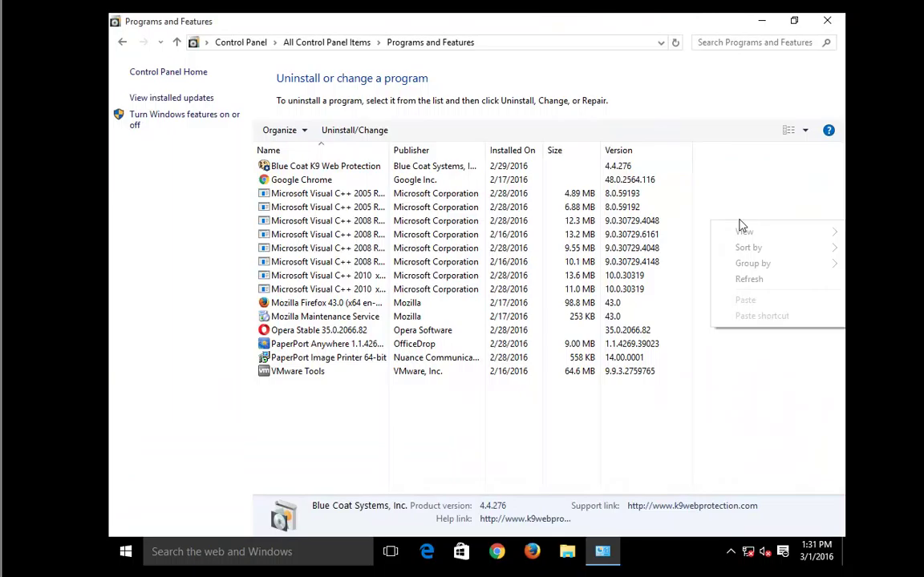
click(762, 280)
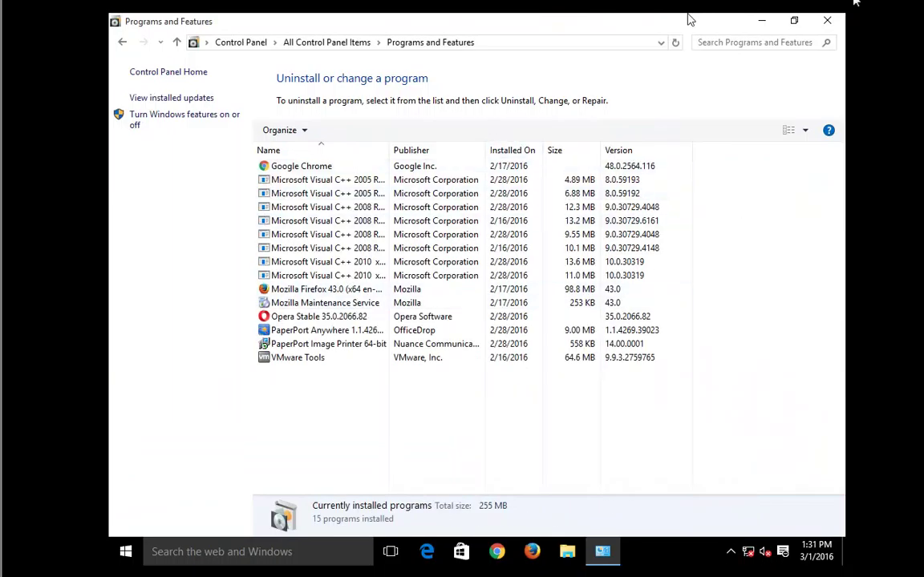
click(827, 21)
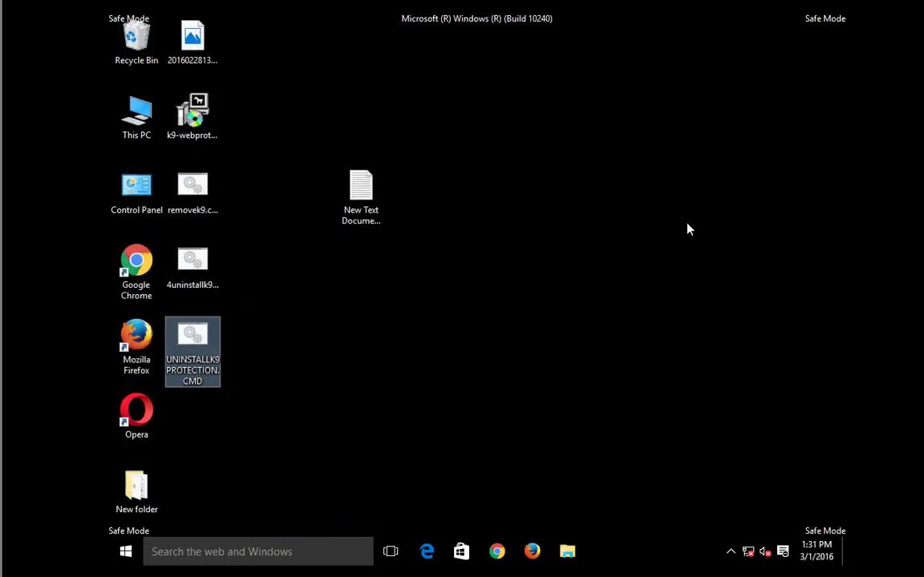
Step: Restart the computer from the Start menu's power options
click(125, 559)
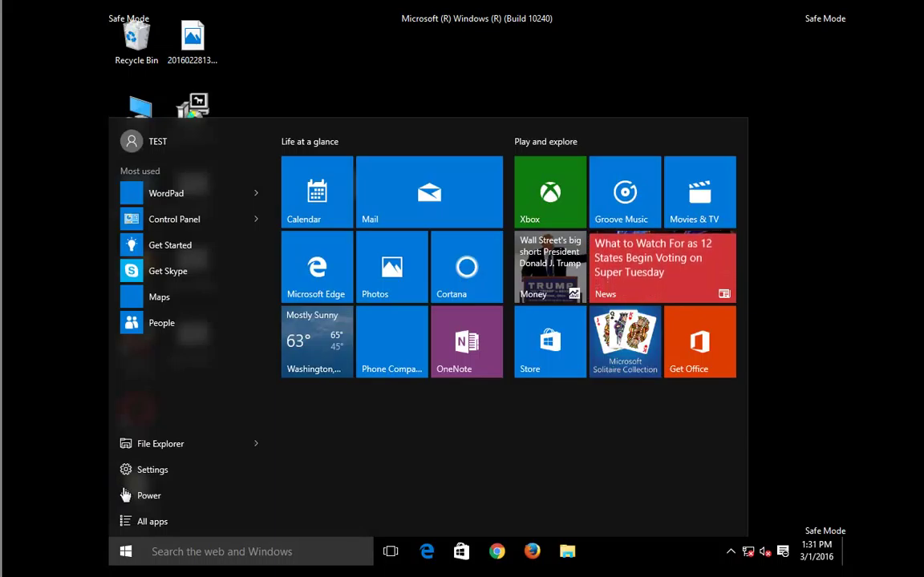
click(125, 495)
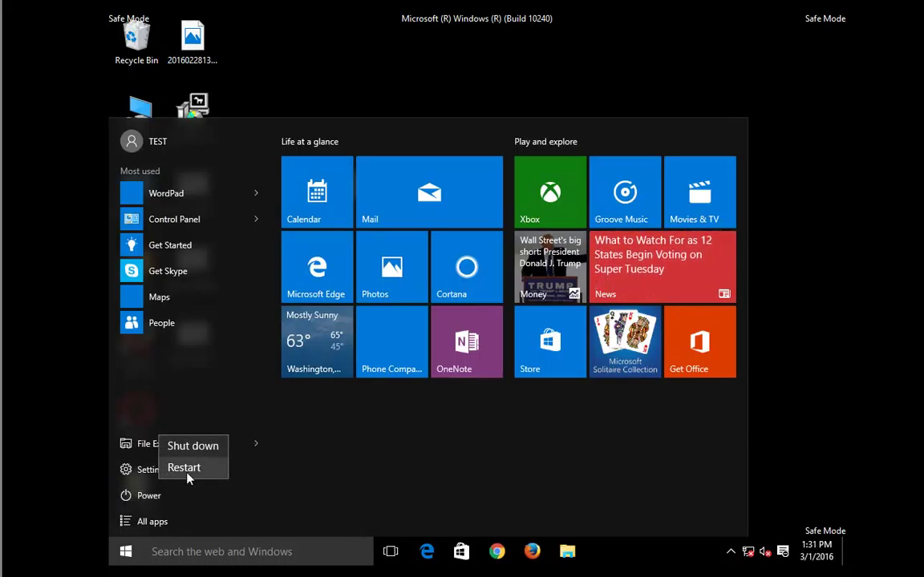
click(186, 471)
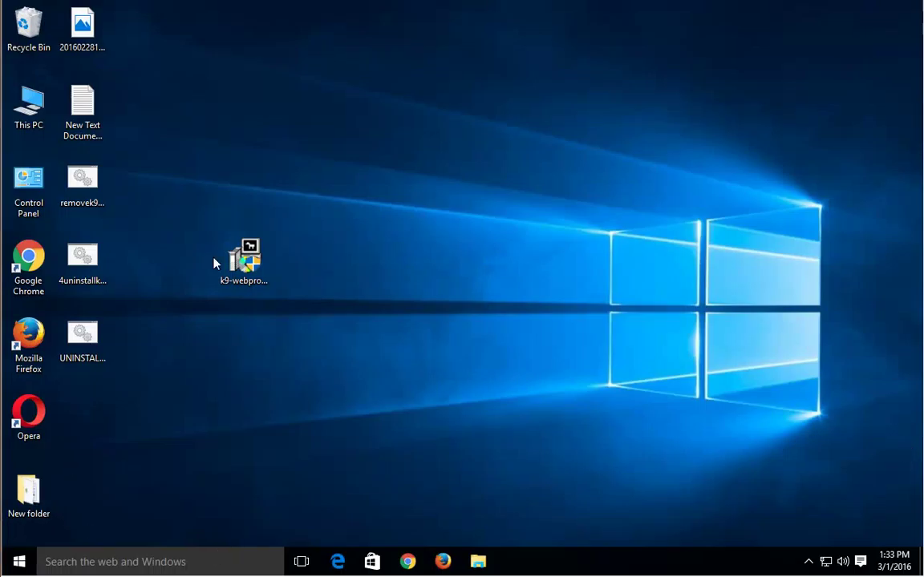
Step: Copy the description 'k9-webprotection' from the installer file's Properties
double_click(240, 255)
right_click(245, 257)
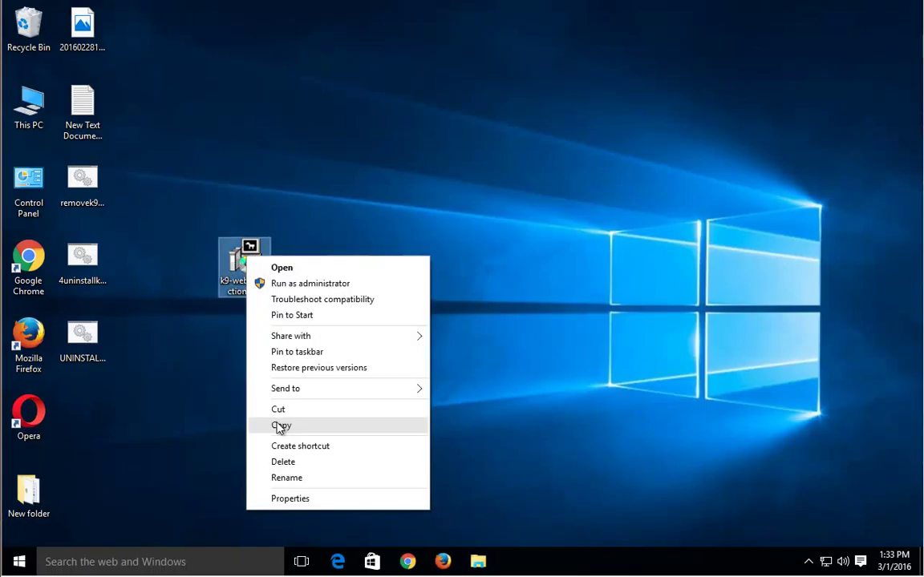
click(282, 497)
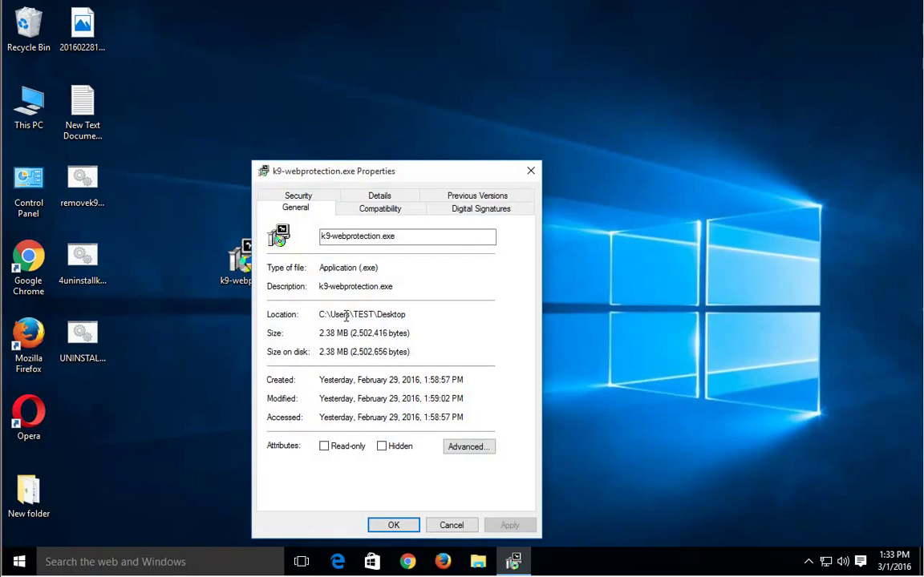
drag(363, 289, 318, 289)
right_click(329, 290)
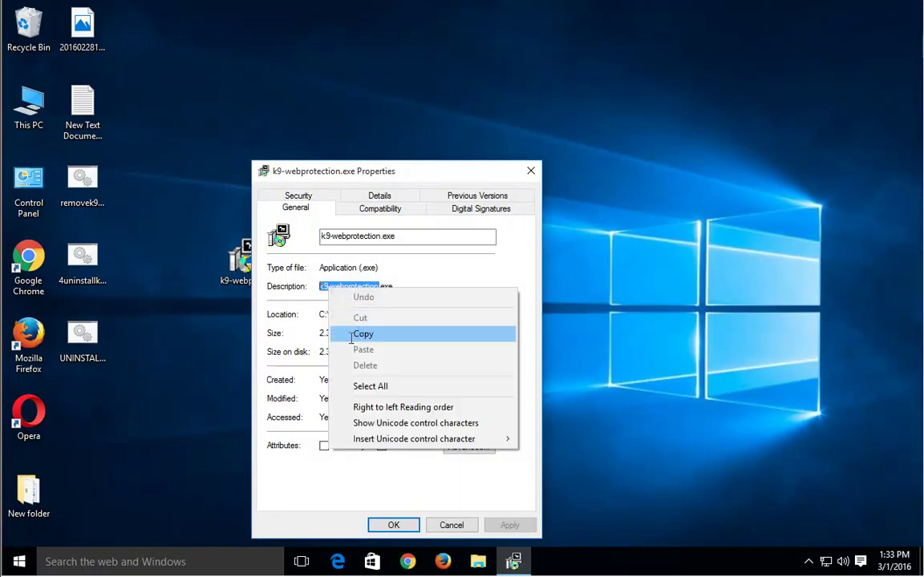
click(371, 333)
Step: Open This PC and view the installer's Blue Coat digital signature entry
double_click(28, 114)
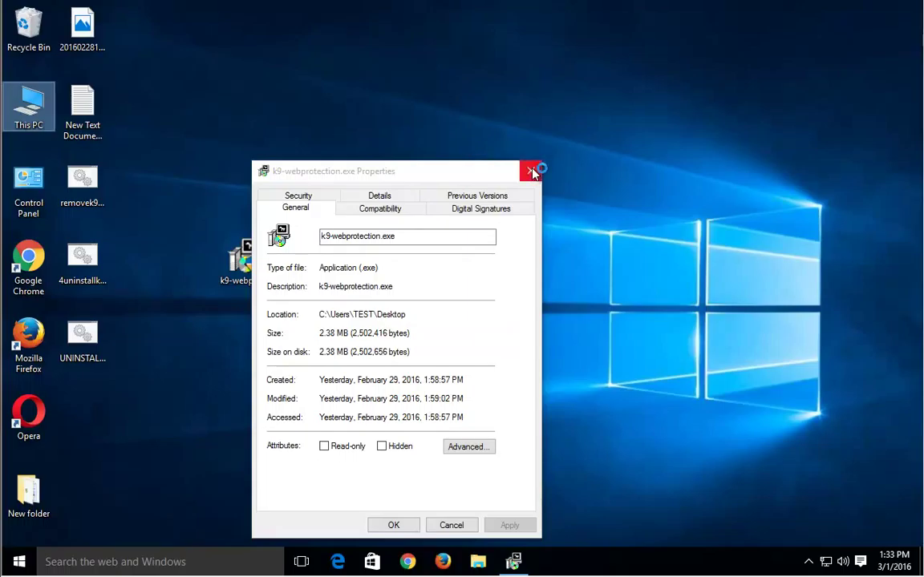
click(492, 208)
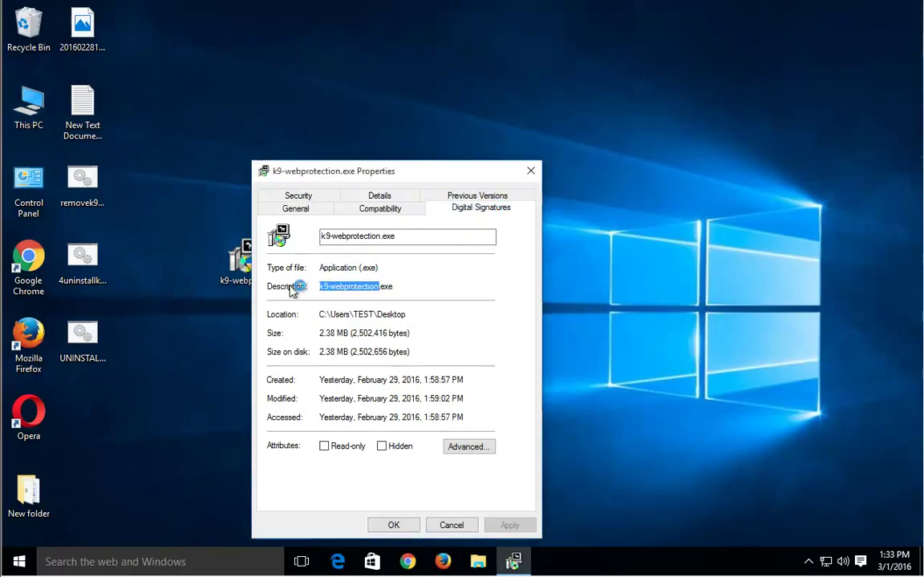
click(318, 272)
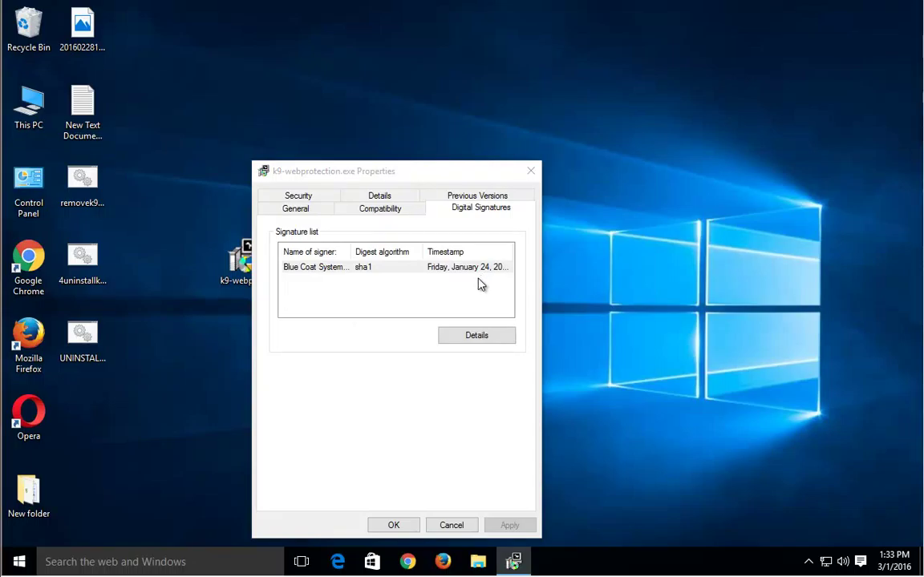
Step: Create a new text document on the Desktop and open it in Notepad
right_click(731, 292)
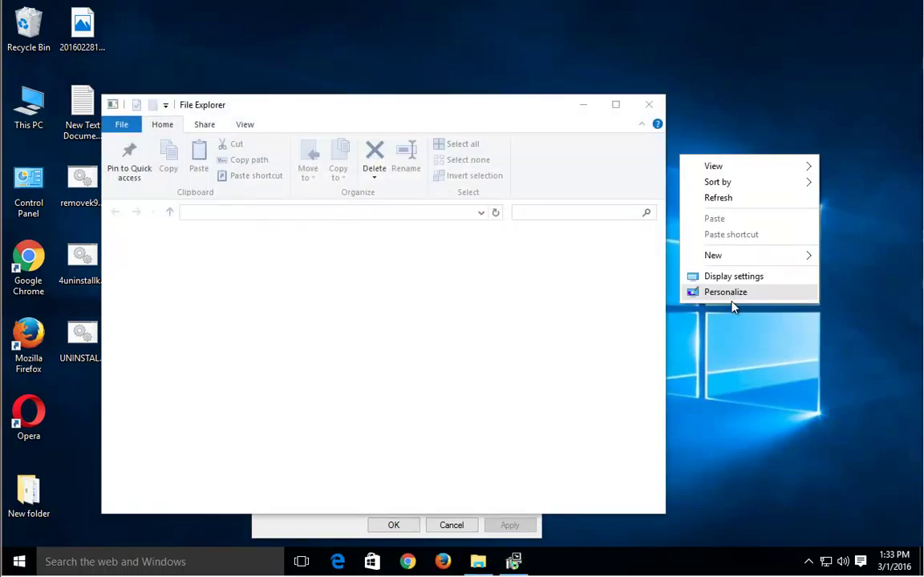
mouse_move(740, 257)
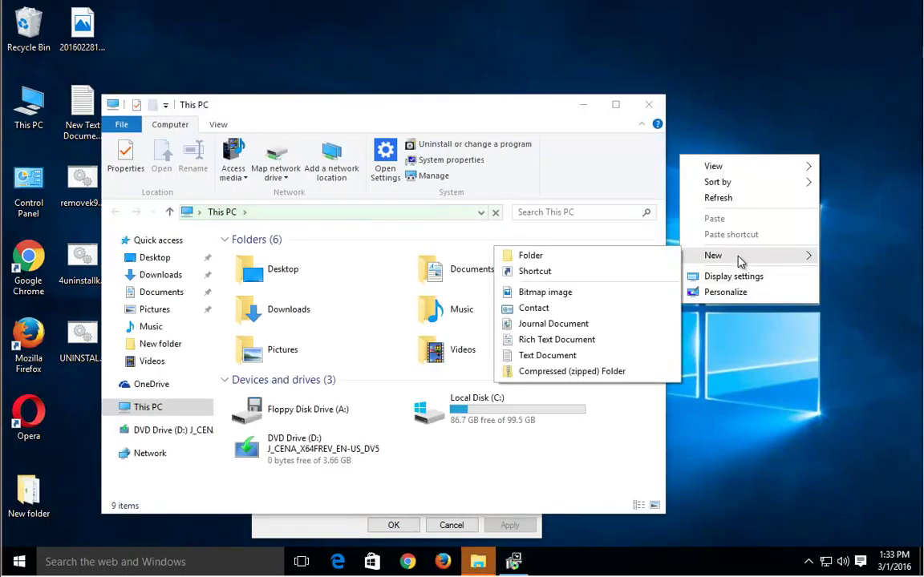
click(623, 355)
click(590, 107)
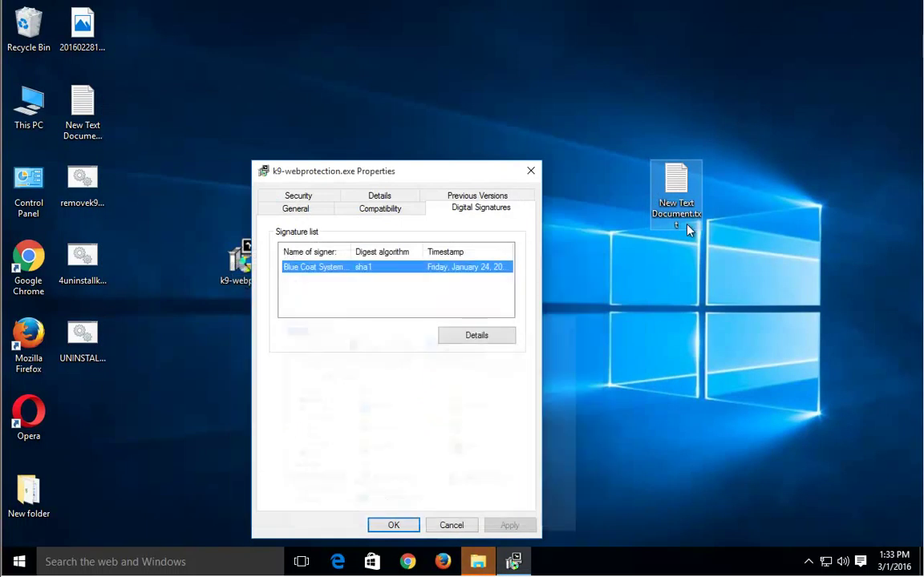
double_click(678, 193)
Step: Paste k9-webprotection, turn the hyphen into spaces, start a second line, and close PaperPort setup
key(ctrl+v)
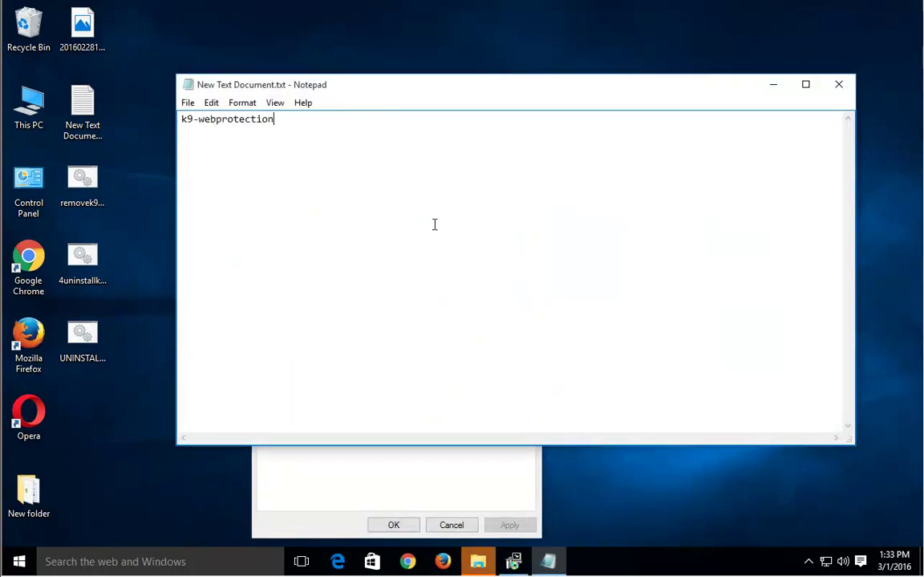
drag(402, 85, 572, 286)
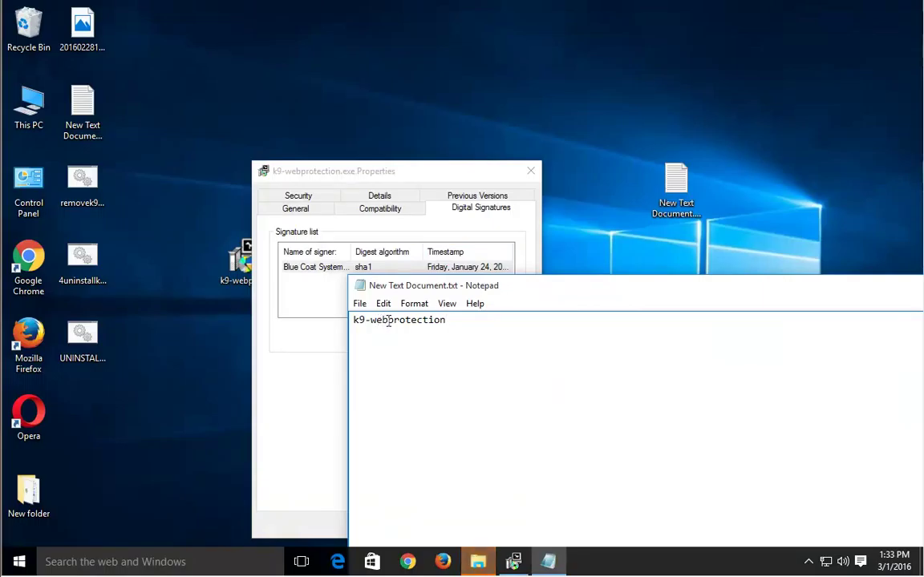
click(369, 320)
key(BackSpace)
click(389, 320)
click(450, 320)
key(Return)
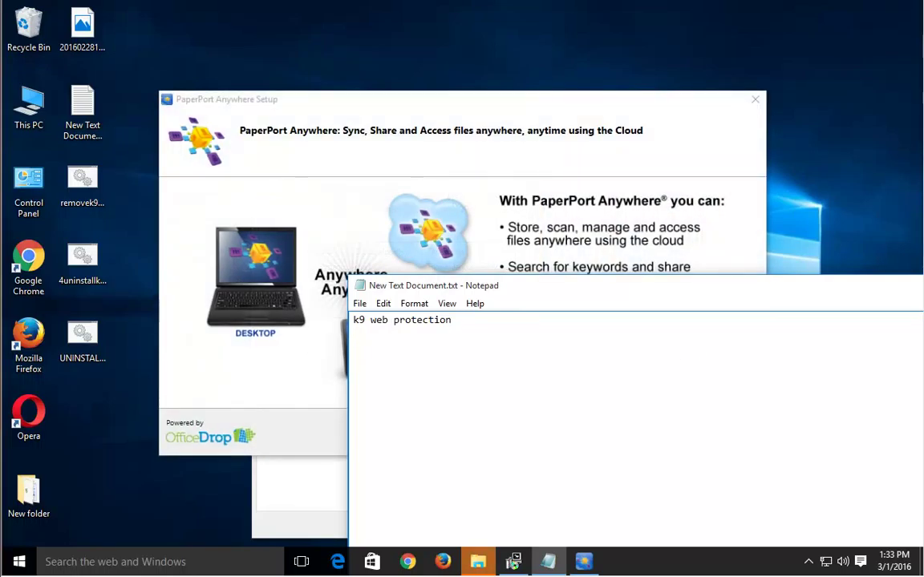
click(754, 99)
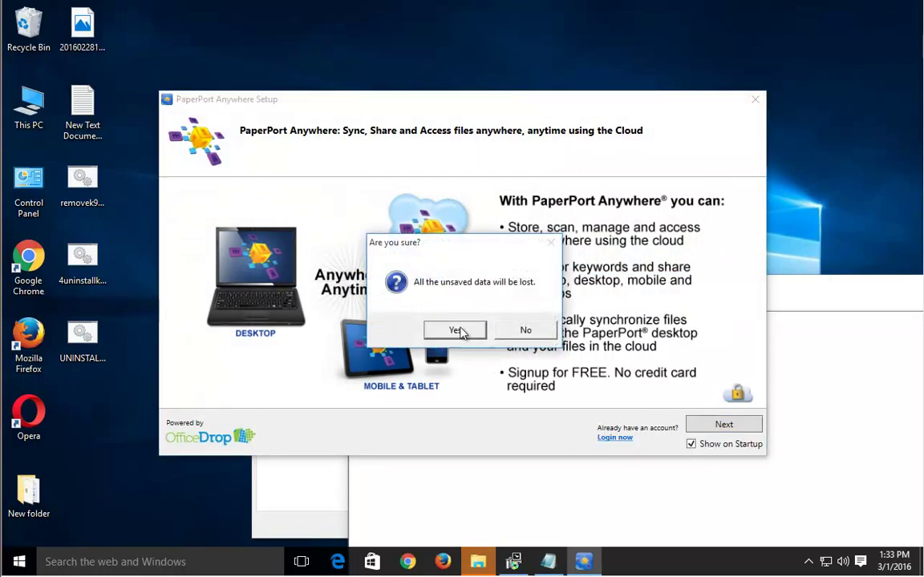
click(450, 328)
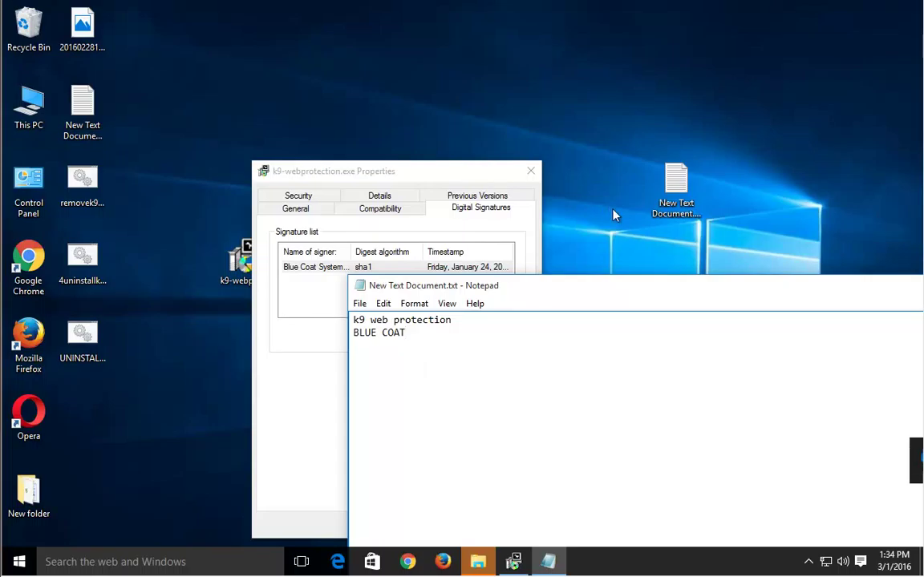
Step: Copy the line 'k9 web protection' from the notes file
drag(452, 320, 337, 320)
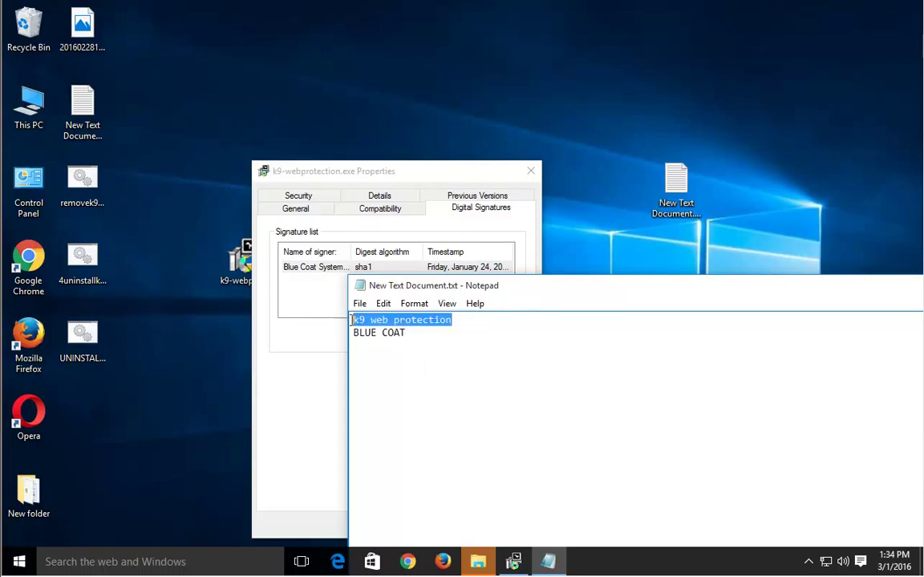
right_click(351, 320)
click(391, 367)
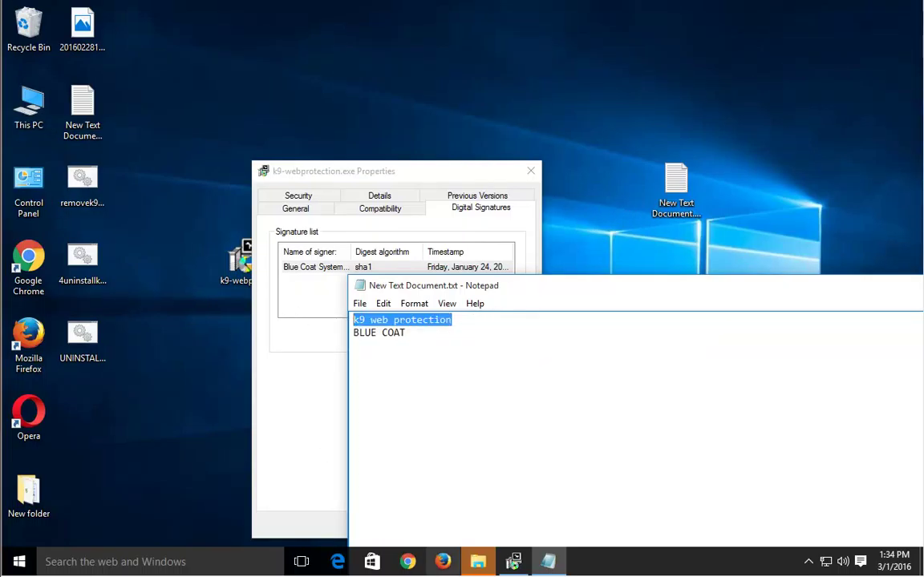
Step: Open This PC and turn on showing hidden files in Folder Options
click(478, 562)
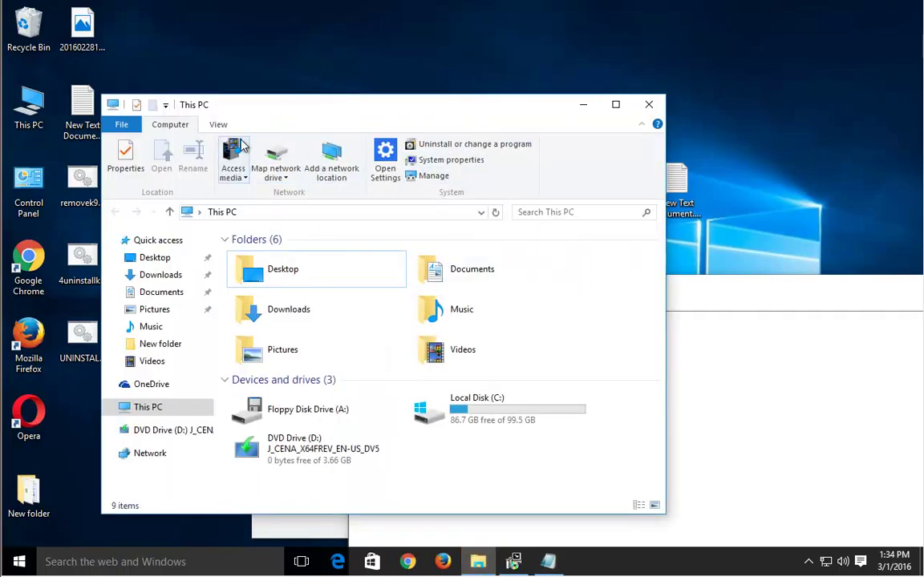
click(219, 124)
click(646, 152)
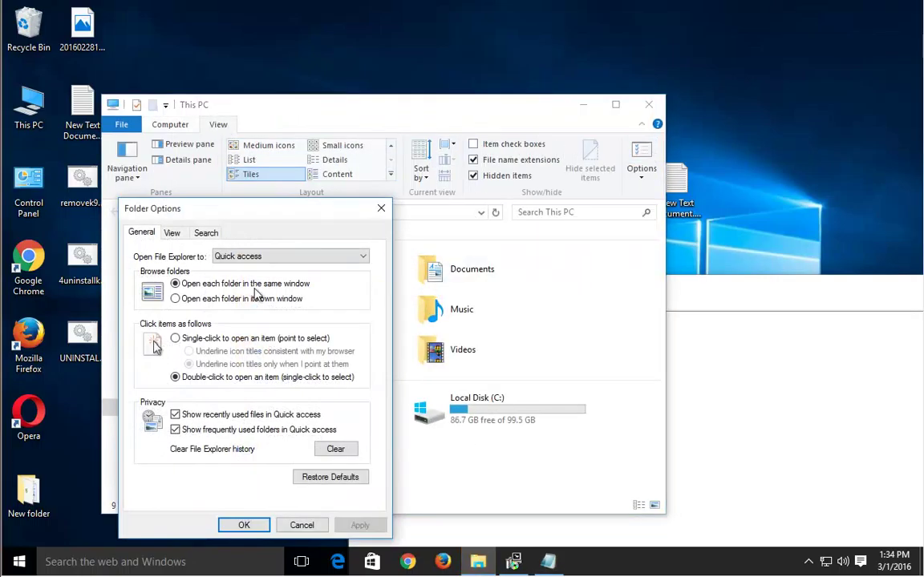
click(174, 234)
click(205, 434)
click(245, 525)
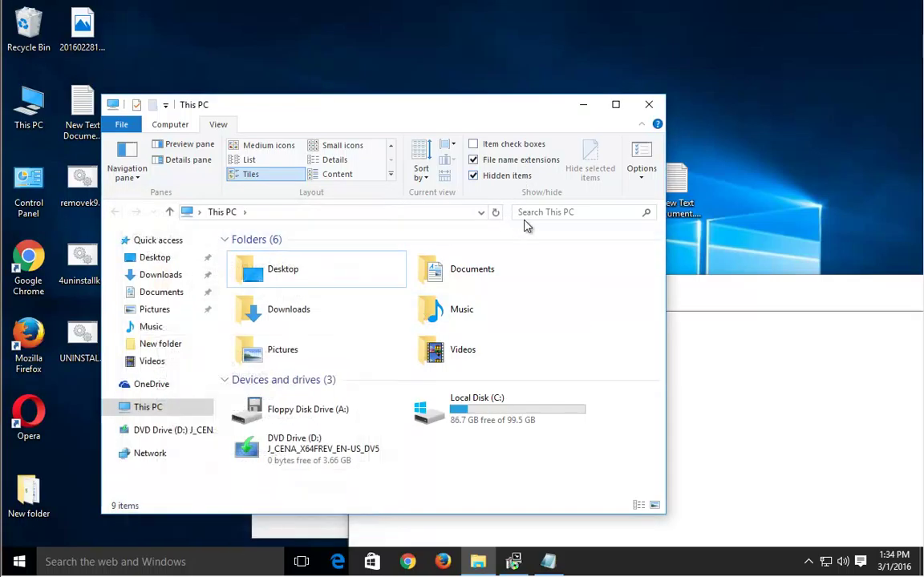
Step: Search This PC for 'k9 web protection', then launch Registry Editor from Run
right_click(526, 214)
click(556, 253)
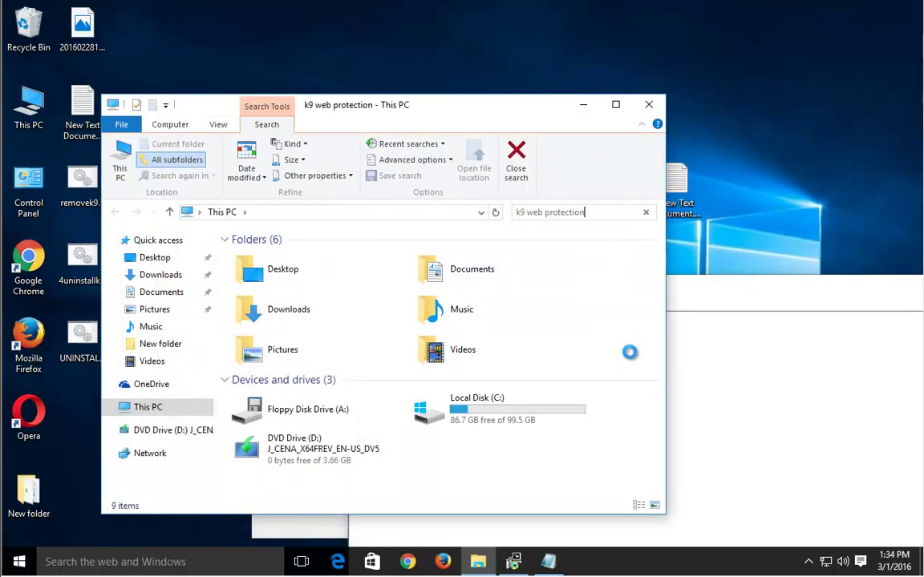
key(super+r)
click(141, 515)
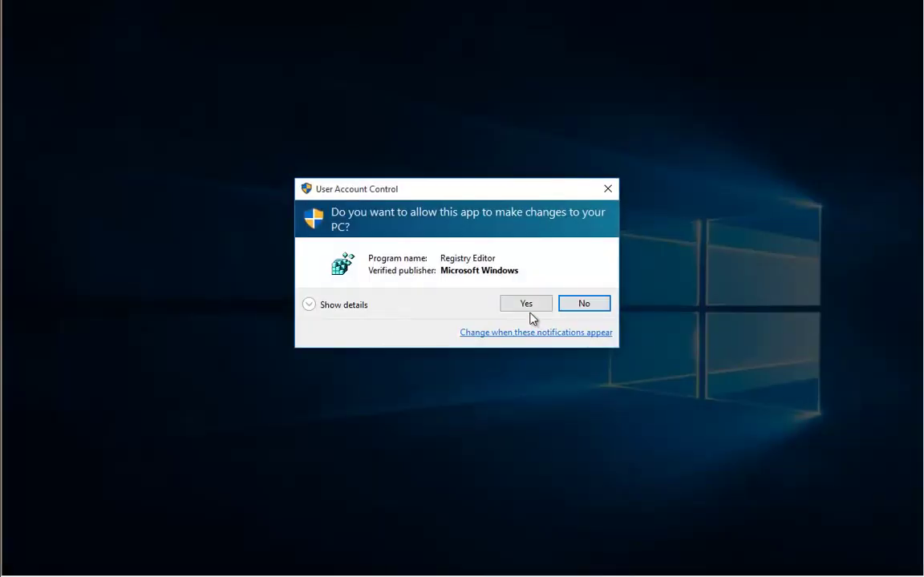
Step: Allow Registry Editor, select Computer, and find 'k9 web protection' in the registry
click(526, 304)
scroll(268, 498, right, 3)
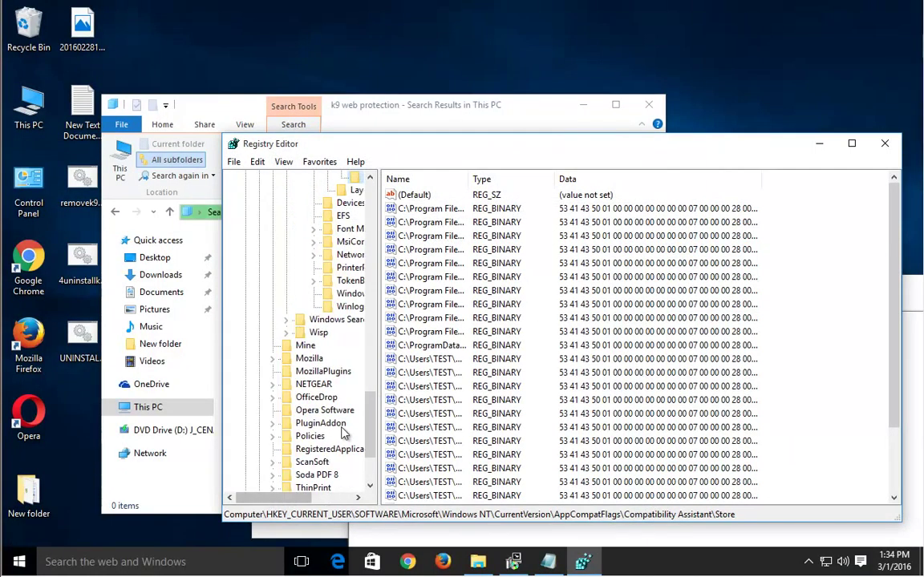
scroll(333, 377, up, 15)
click(281, 178)
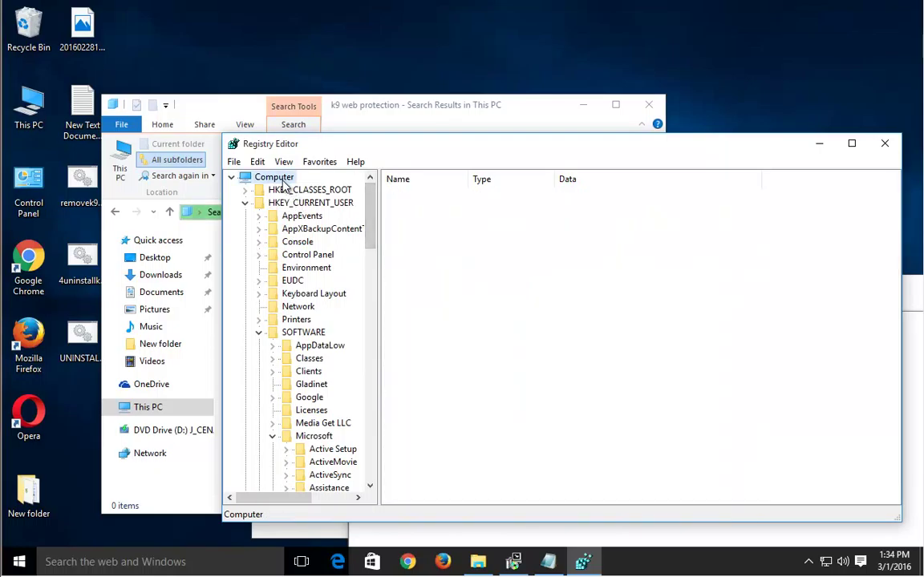
key(ctrl+f)
key(ctrl+v)
click(514, 233)
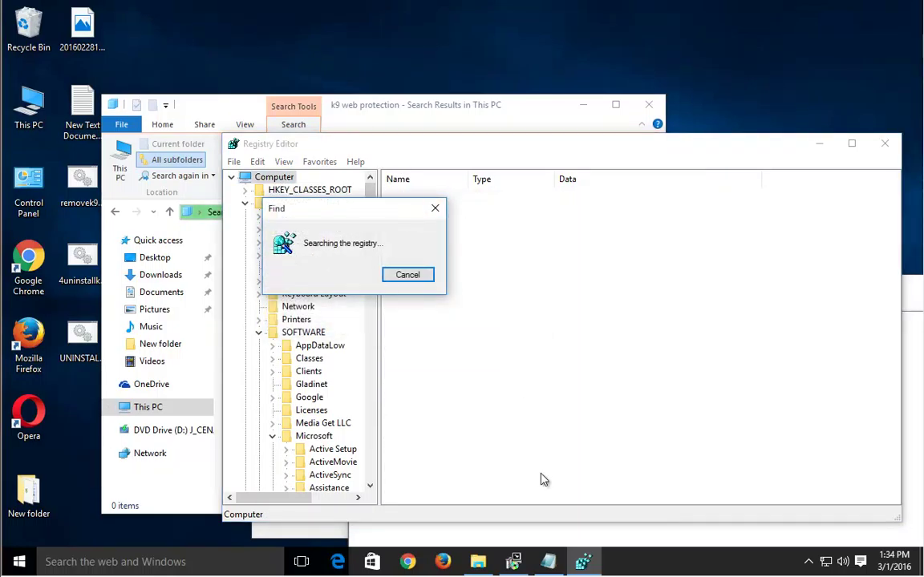
Step: Copy BLUE COAT from the notes, search a new This PC window for it, then return to the registry result
click(548, 562)
drag(438, 338, 326, 334)
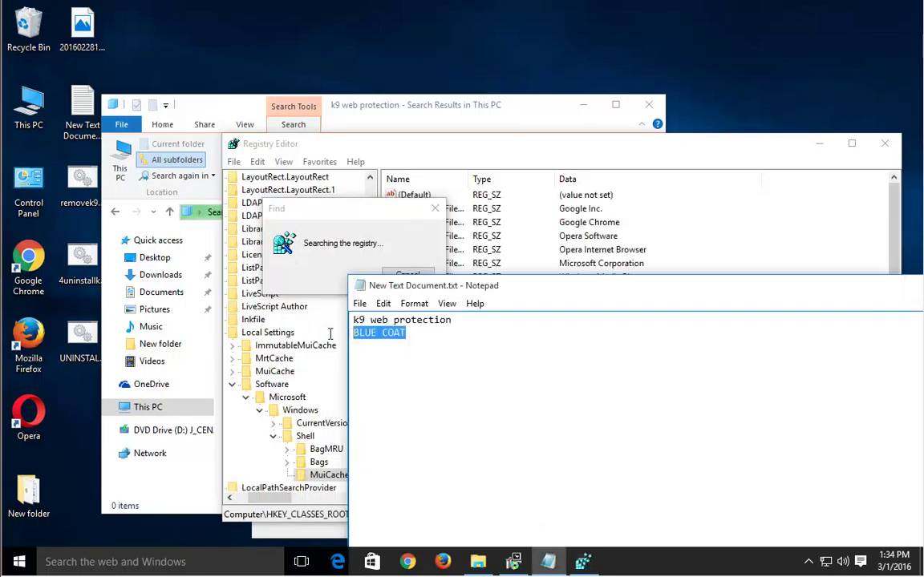
right_click(374, 336)
click(403, 383)
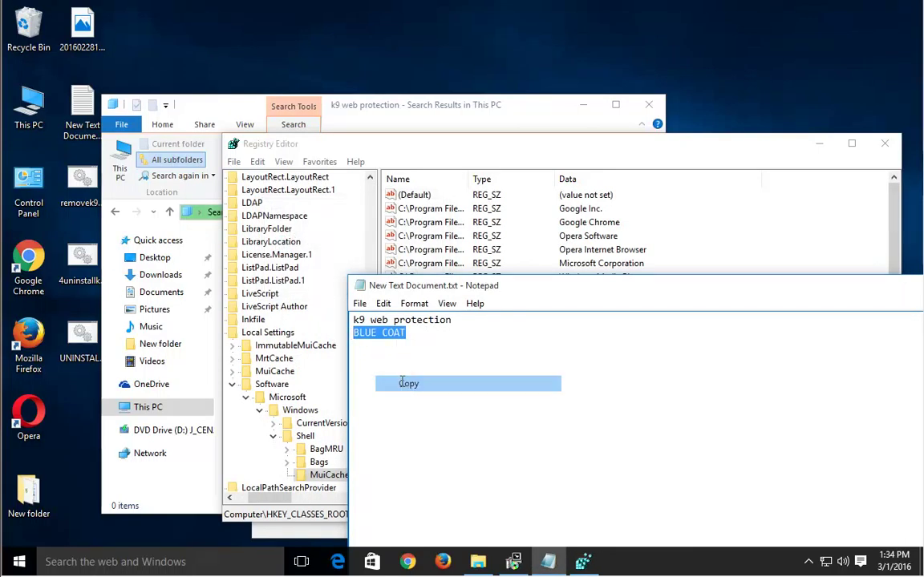
double_click(28, 104)
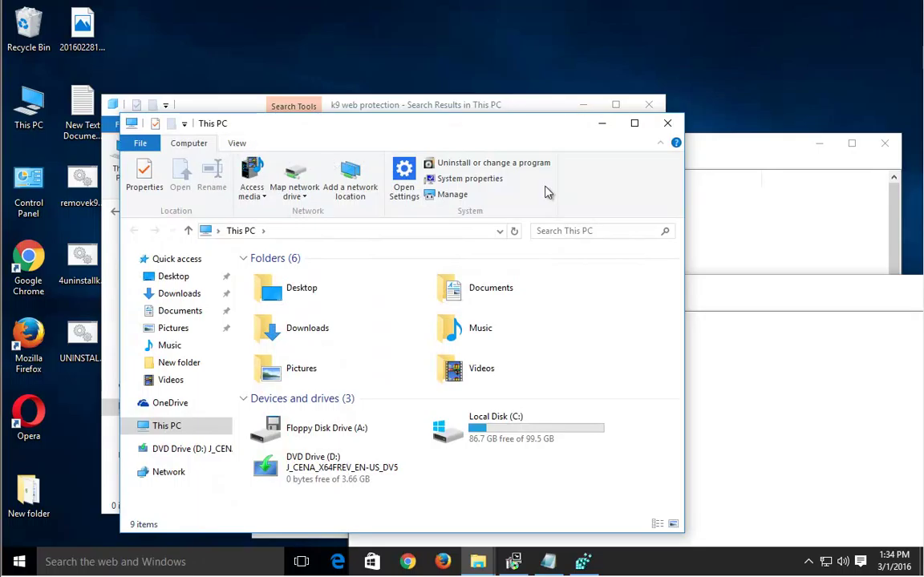
right_click(551, 234)
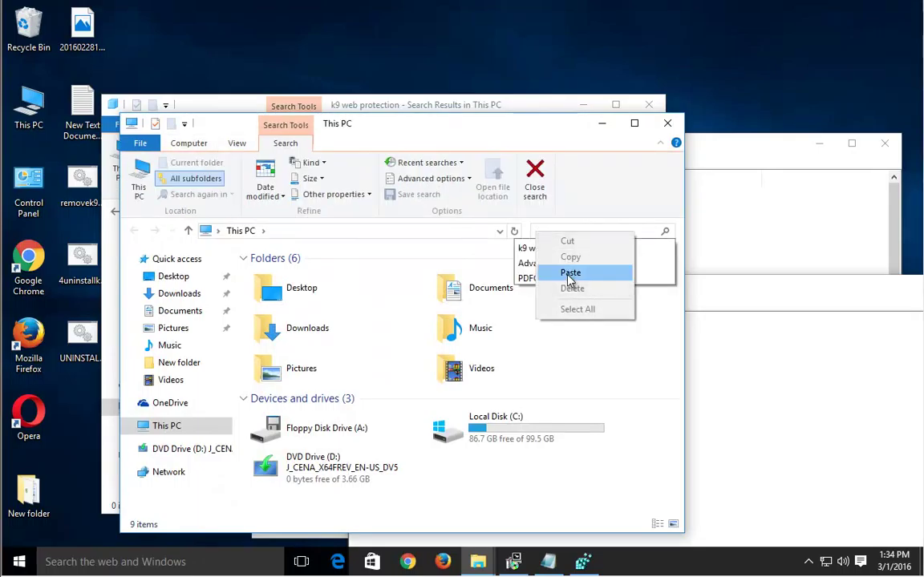
click(567, 270)
click(726, 146)
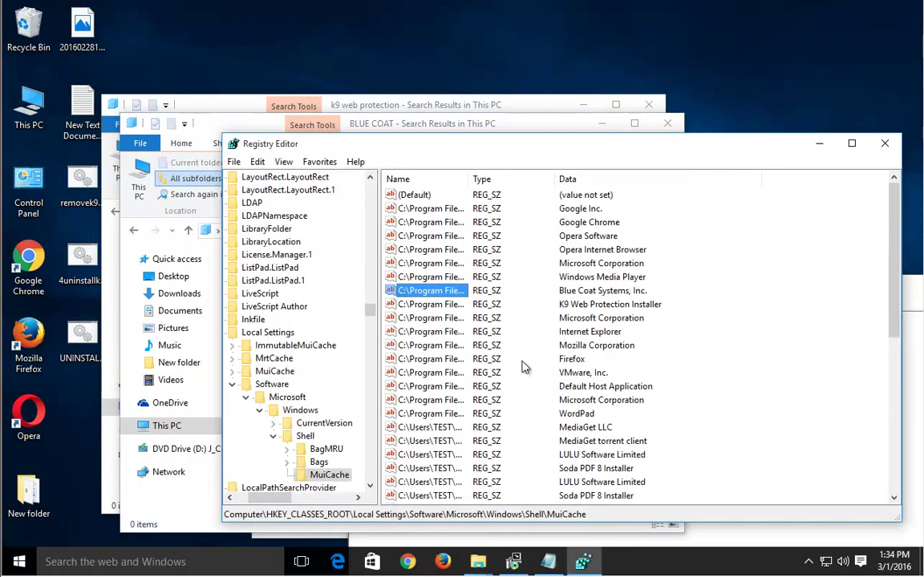